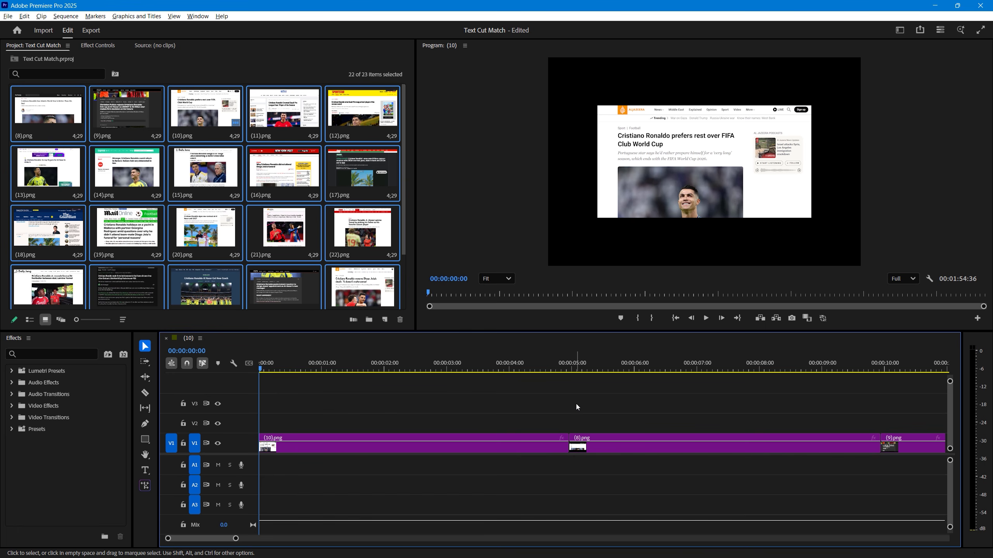
# Trim the first image clip, (10).png, to 4 frames and close the gap behind it
pyautogui.scroll(-12, 575, 403)
pyautogui.scroll(1, 576, 403)
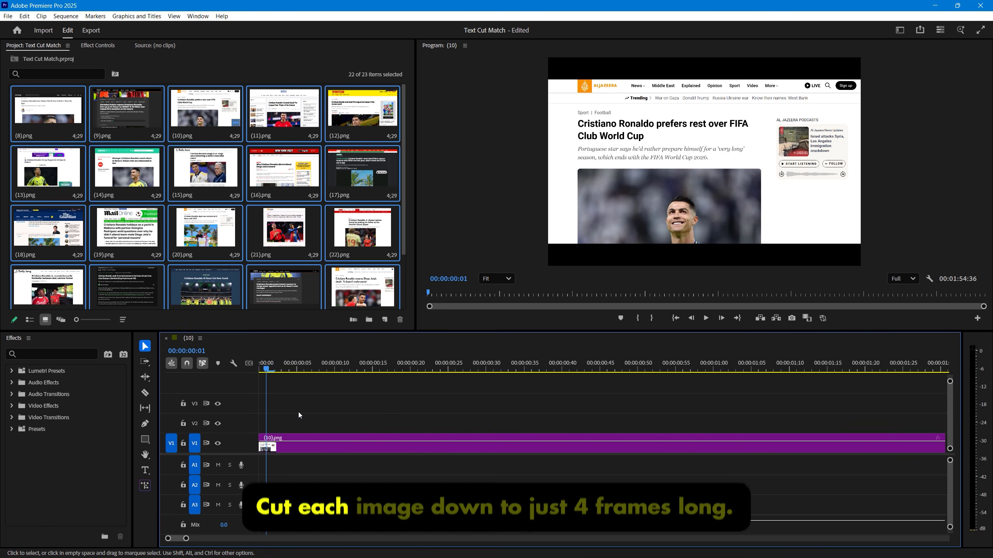
pyautogui.press('Right')
pyautogui.press('Right')
pyautogui.press('Right')
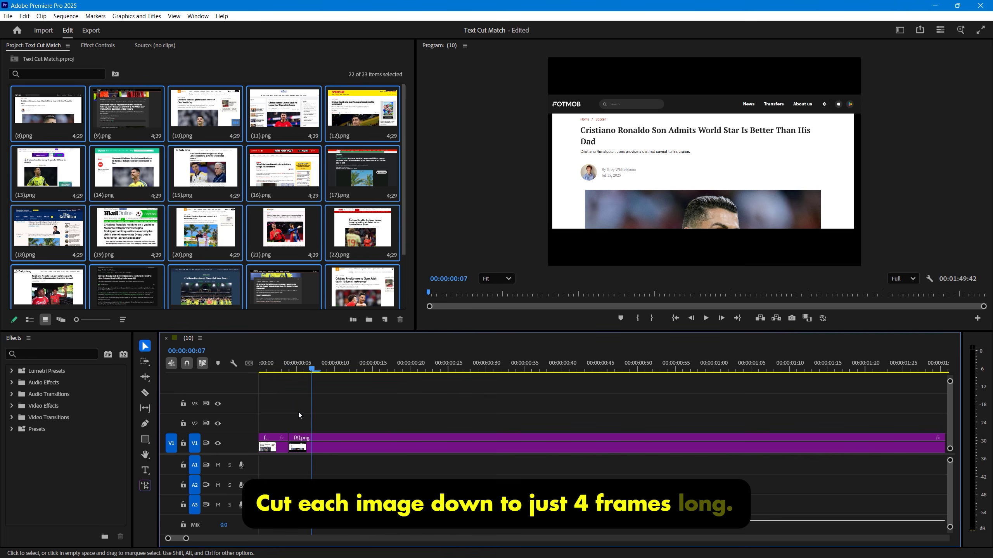
pyautogui.press('Right')
pyautogui.press('w')
# Ripple-trim each remaining image clip on V1 to 4 frames so the clips follow one another without gaps
pyautogui.press('Right')
pyautogui.press('Right')
pyautogui.press('Right')
pyautogui.press('Right')
pyautogui.press('w')
pyautogui.press('Right')
pyautogui.press('Right')
pyautogui.press('Right')
pyautogui.press('Right')
pyautogui.press('w')
pyautogui.press('Right')
pyautogui.press('Right')
pyautogui.press('Right')
pyautogui.press('Right')
pyautogui.press('w')
pyautogui.press('Right')
pyautogui.press('Right')
pyautogui.press('Right')
pyautogui.press('Right')
pyautogui.press('w')
pyautogui.press('Right')
pyautogui.press('Right')
pyautogui.press('Right')
pyautogui.press('Right')
pyautogui.press('w')
pyautogui.press('Right')
pyautogui.press('Right')
pyautogui.press('Right')
pyautogui.press('Right')
pyautogui.press('w')
pyautogui.press('Right')
pyautogui.press('Right')
pyautogui.press('Right')
pyautogui.press('Right')
pyautogui.press('w')
pyautogui.press('Right')
pyautogui.press('Right')
pyautogui.press('Right')
pyautogui.press('Right')
pyautogui.press('w')
pyautogui.press('Right')
pyautogui.press('Right')
pyautogui.press('Right')
pyautogui.press('Right')
pyautogui.press('w')
pyautogui.press('Right')
pyautogui.press('Right')
pyautogui.press('Right')
pyautogui.press('Right')
pyautogui.press('w')
pyautogui.press('Right')
pyautogui.press('Right')
pyautogui.press('Right')
pyautogui.press('Right')
pyautogui.press('w')
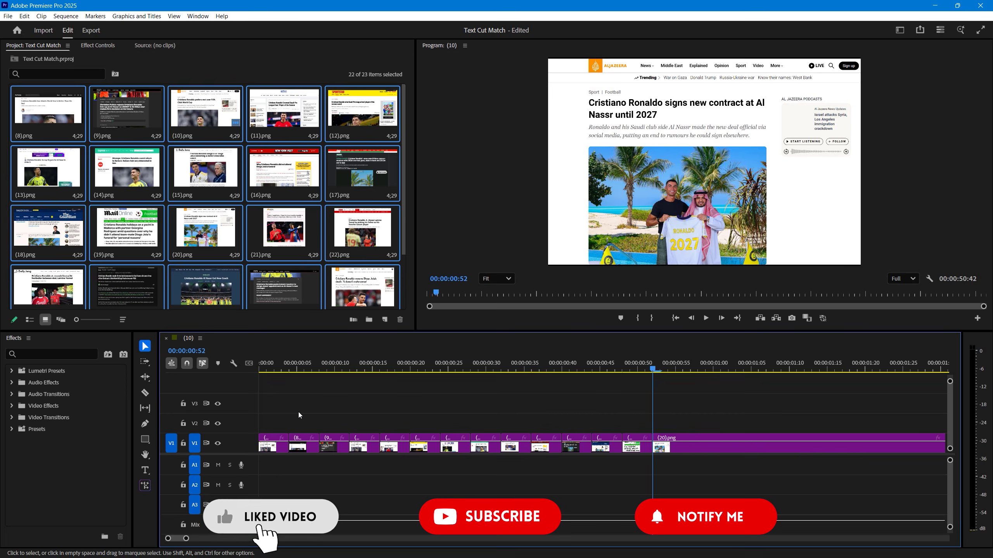
pyautogui.press('Right')
pyautogui.press('Right')
pyautogui.press('Right')
pyautogui.press('Right')
pyautogui.press('w')
pyautogui.press('Right')
pyautogui.press('Right')
pyautogui.press('Right')
pyautogui.press('Right')
pyautogui.press('w')
pyautogui.press('Right')
pyautogui.press('Right')
pyautogui.press('Right')
pyautogui.press('Right')
pyautogui.press('w')
pyautogui.press('Right')
pyautogui.press('Right')
pyautogui.press('Right')
pyautogui.press('Right')
pyautogui.press('w')
pyautogui.press('Right')
pyautogui.press('Right')
pyautogui.press('Right')
pyautogui.press('Right')
pyautogui.press('w')
pyautogui.press('Right')
pyautogui.press('Right')
pyautogui.press('Right')
pyautogui.press('Right')
pyautogui.press('w')
pyautogui.press('Right')
pyautogui.press('Right')
pyautogui.press('Right')
pyautogui.press('Right')
pyautogui.press('w')
pyautogui.press('Right')
pyautogui.press('Right')
pyautogui.press('Right')
pyautogui.press('Right')
pyautogui.press('w')
pyautogui.press('Right')
pyautogui.press('Right')
pyautogui.press('Right')
pyautogui.press('Right')
pyautogui.press('w')
pyautogui.press('Right')
pyautogui.press('Right')
pyautogui.press('Right')
pyautogui.press('Right')
pyautogui.press('w')
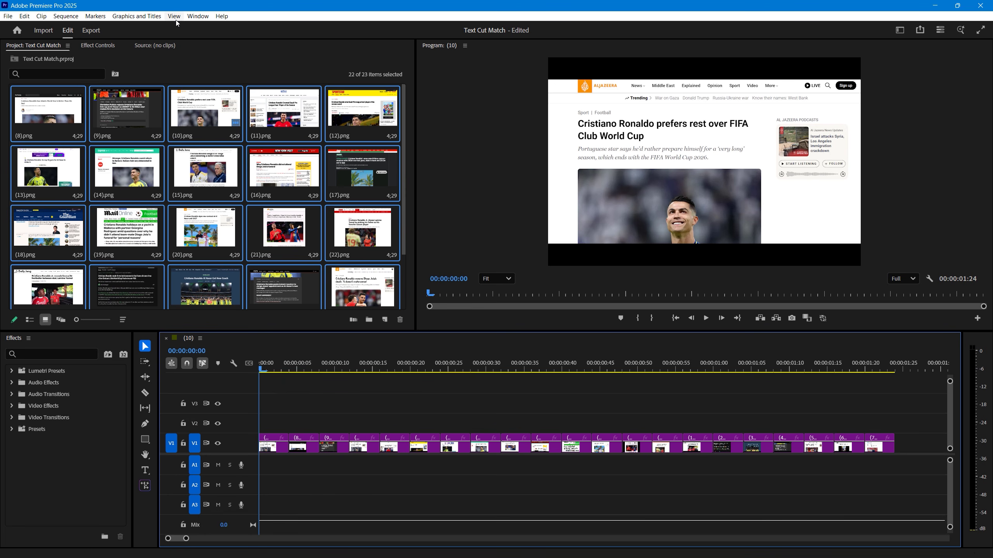
# Show the rulers in the Program monitor for placing guides around the headline
pyautogui.click(175, 15)
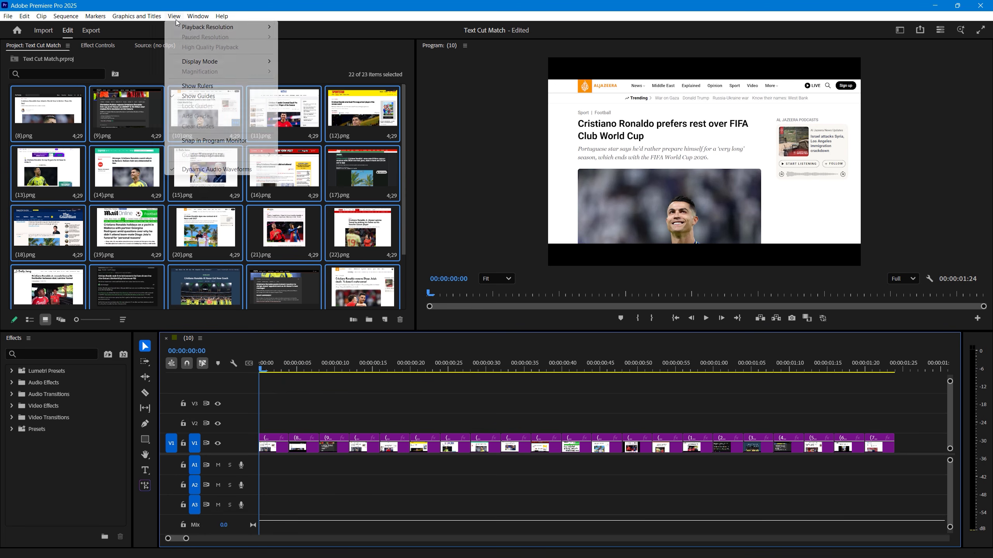
pyautogui.click(236, 87)
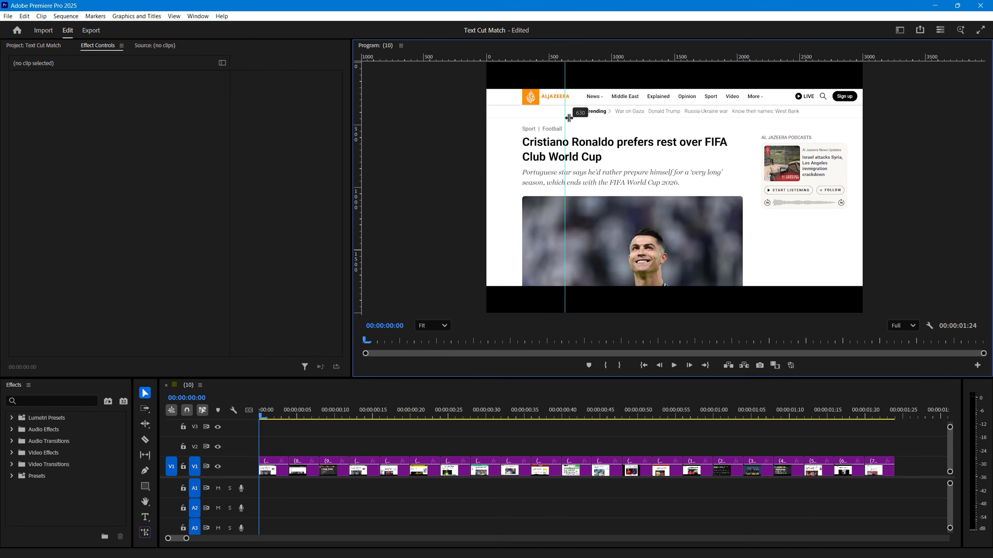
# Enlarge (10).png to a scale of about 199.7 and position it so "Cristiano Ronaldo" starts at the first vertical guide
pyautogui.click(836, 214)
pyautogui.moveTo(863, 188); pyautogui.dragTo(992, 189)
pyautogui.moveTo(709, 177); pyautogui.dragTo(829, 215)
pyautogui.moveTo(487, 228); pyautogui.dragTo(460, 227)
pyautogui.moveTo(656, 232); pyautogui.dragTo(683, 243)
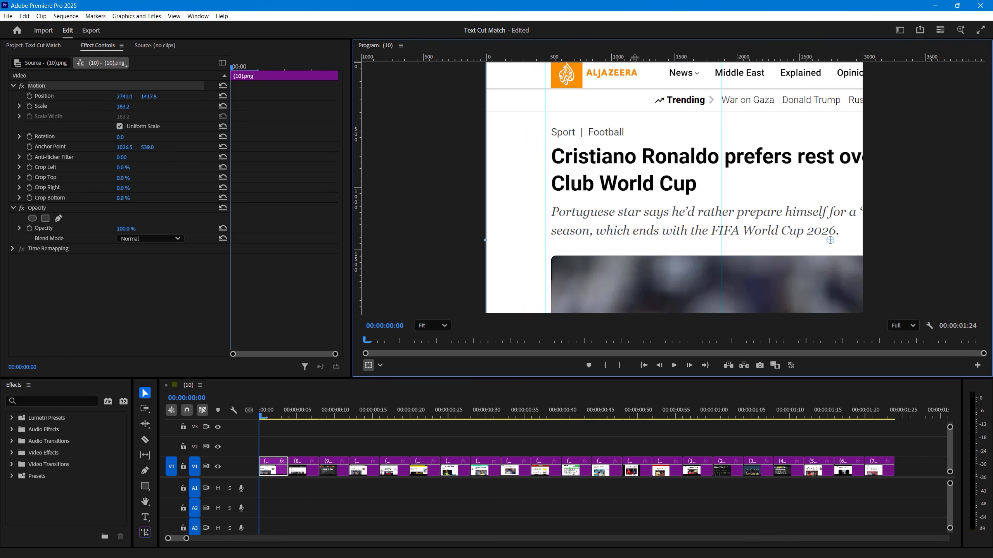
pyautogui.moveTo(486, 240); pyautogui.dragTo(455, 240)
pyautogui.moveTo(552, 246); pyautogui.dragTo(573, 255)
# Adjust the second vertical guide and the horizontal guides so they tightly frame "Cristiano Ronaldo" in the first headline
pyautogui.moveTo(722, 238); pyautogui.dragTo(732, 238)
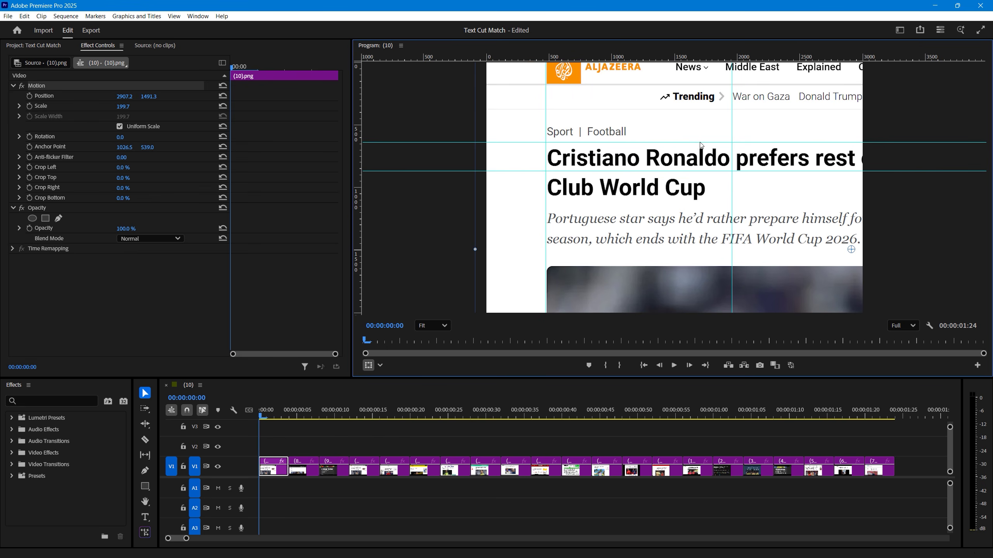
pyautogui.moveTo(702, 171); pyautogui.dragTo(703, 171)
pyautogui.moveTo(688, 143); pyautogui.dragTo(688, 145)
# Scale and reposition (8).png so "Cristiano Ronaldo" in its headline fits within the guides
pyautogui.click(304, 416)
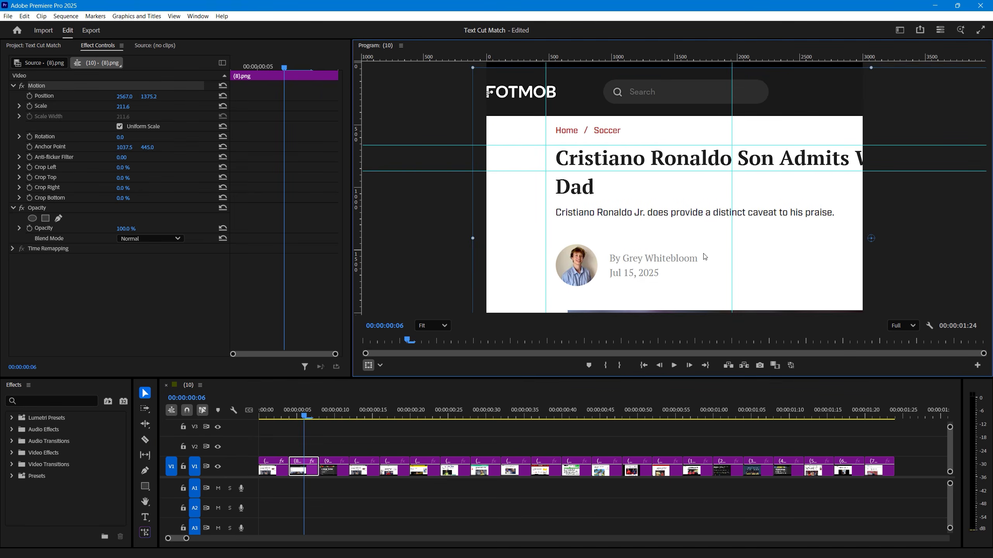
pyautogui.moveTo(471, 240); pyautogui.dragTo(456, 240)
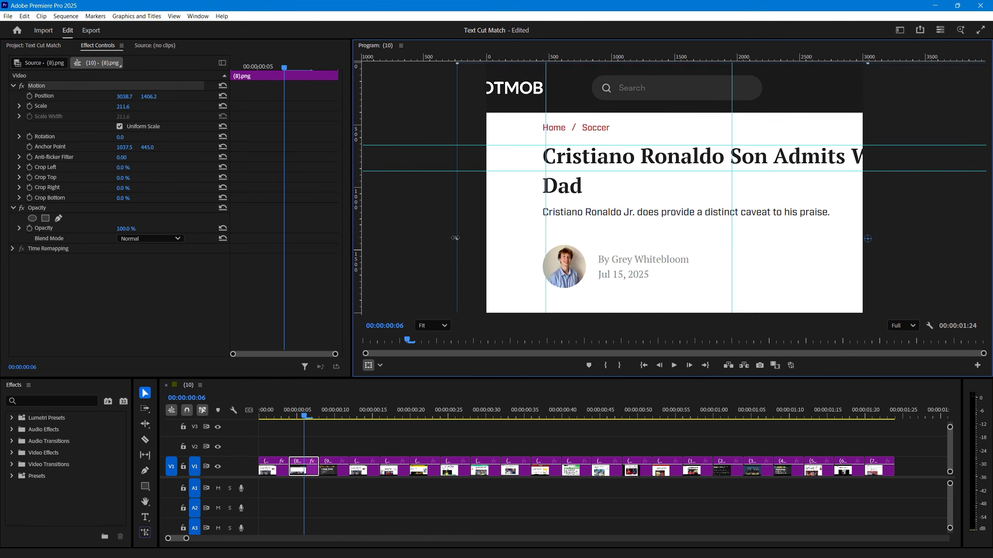
pyautogui.moveTo(649, 247); pyautogui.dragTo(653, 249)
# Enlarge (9).png to a scale of about 186.6 and move it so "Cristiano Ronaldo" sits within the guides
pyautogui.click(335, 416)
pyautogui.moveTo(486, 188); pyautogui.dragTo(353, 187)
pyautogui.moveTo(542, 230); pyautogui.dragTo(445, 235)
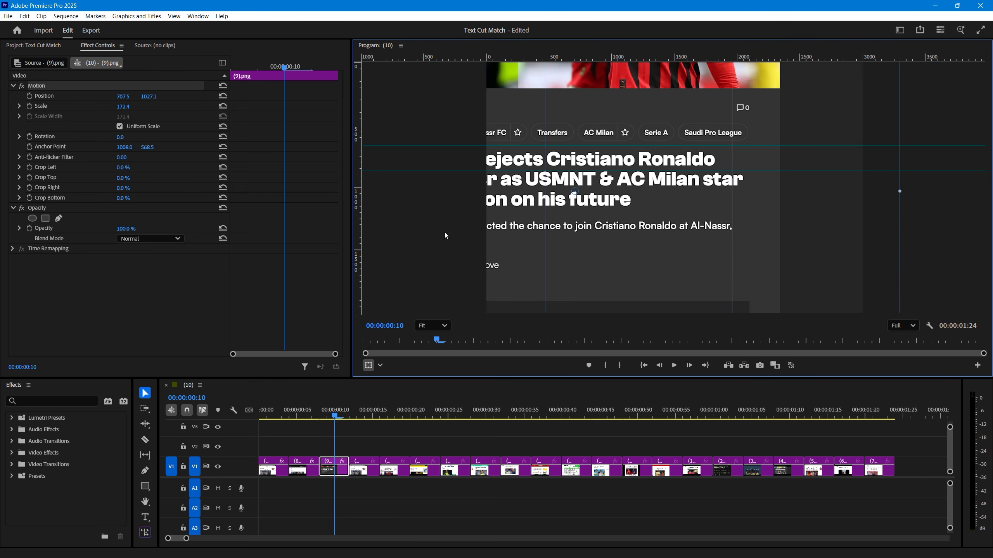
pyautogui.moveTo(900, 192); pyautogui.dragTo(933, 193)
pyautogui.moveTo(835, 215); pyautogui.dragTo(832, 214)
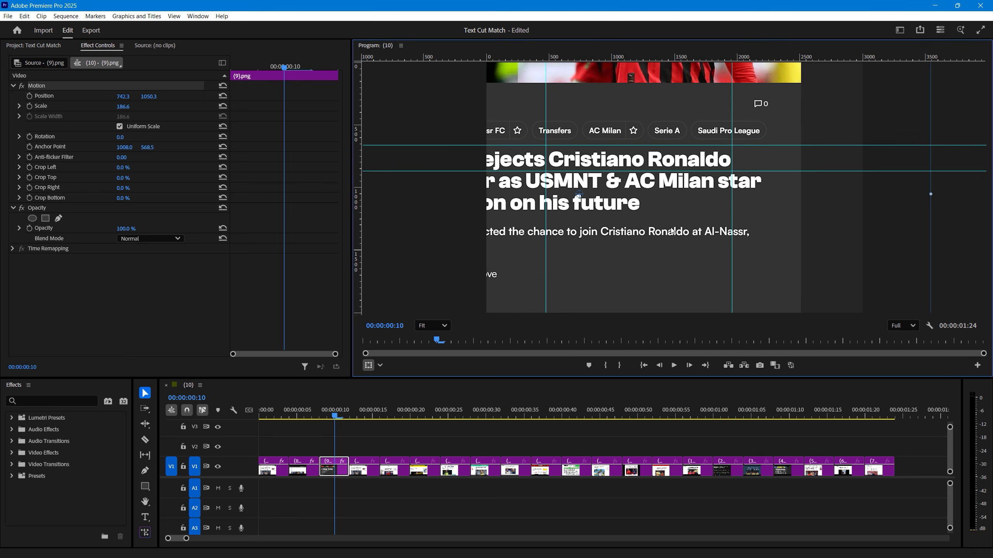
# Enlarge and reposition the fourth image clip to line up its headline name with the guides
pyautogui.click(373, 416)
pyautogui.moveTo(487, 187); pyautogui.dragTo(391, 187)
pyautogui.moveTo(626, 235); pyautogui.dragTo(624, 240)
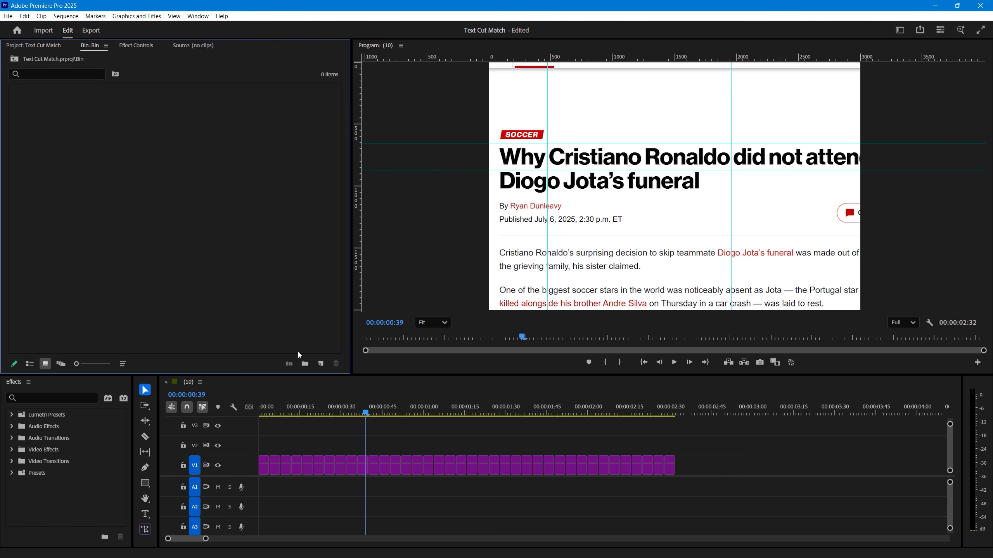
# Create a white color matte in the bin with the default video settings
pyautogui.click(320, 363)
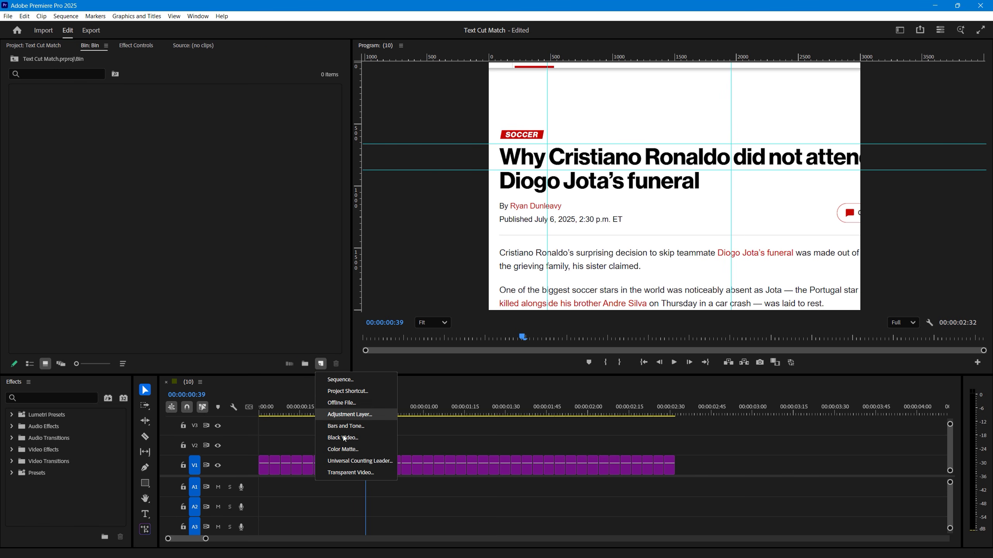
pyautogui.click(352, 449)
pyautogui.click(528, 329)
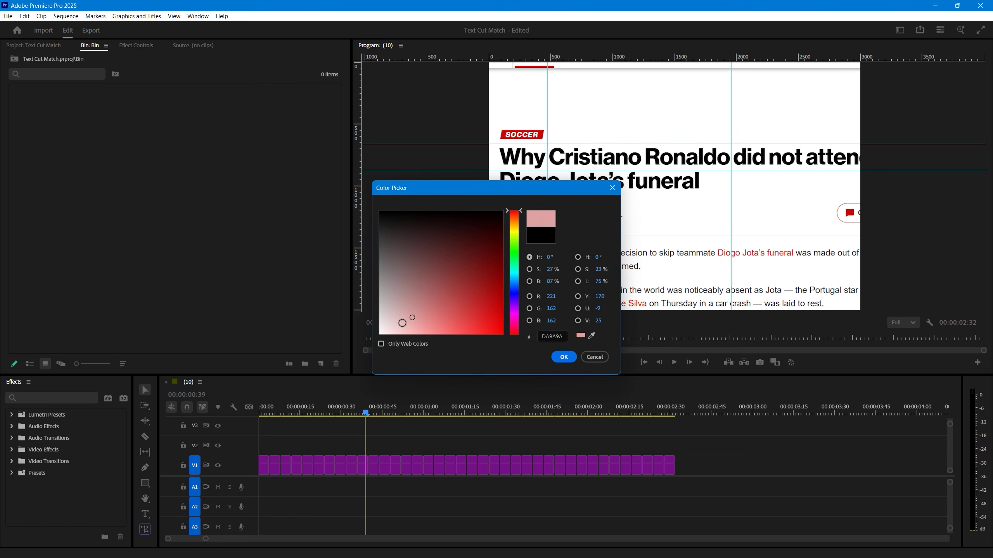
pyautogui.click(568, 359)
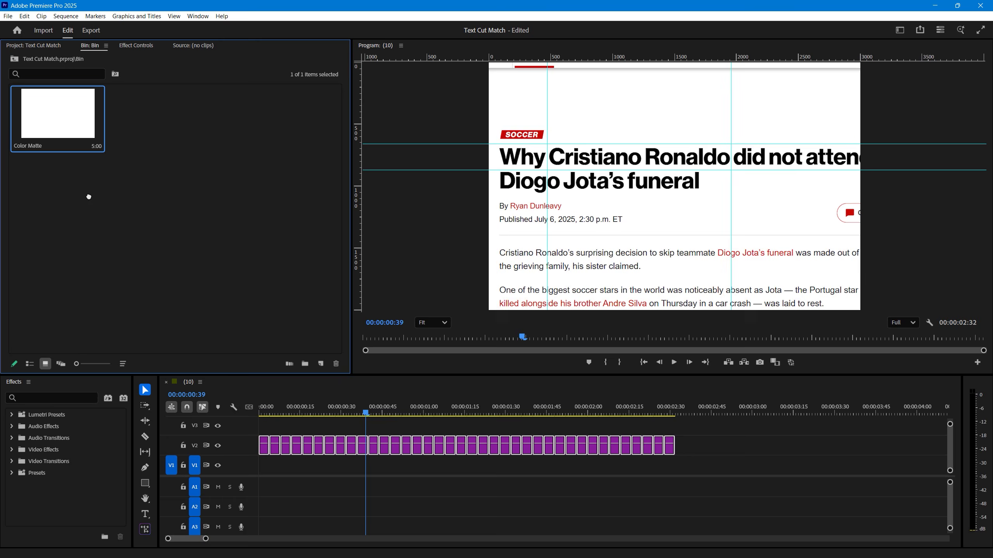
# Place the Color Matte on V1 beneath all the image clips, cut it at their end and return to the sequence start
pyautogui.moveTo(65, 119); pyautogui.dragTo(268, 465)
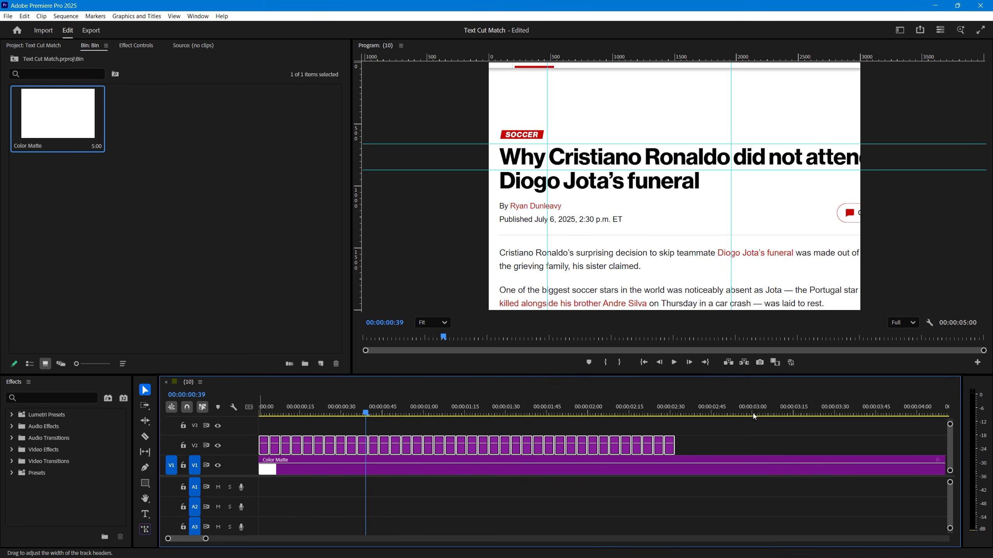
pyautogui.click(674, 409)
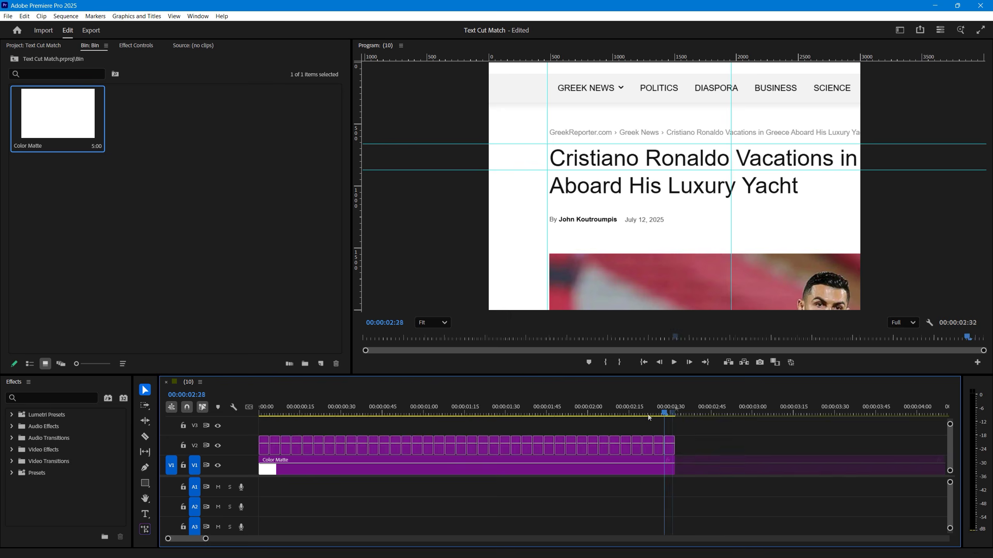
pyautogui.moveTo(648, 414); pyautogui.dragTo(257, 418)
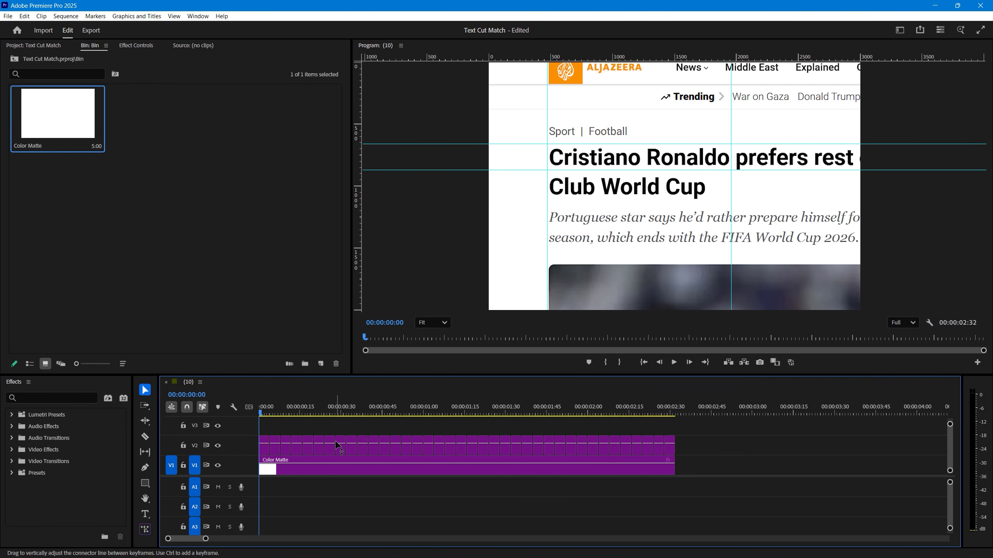
# Nest all the image clips together with the Color Matte, keeping the default sequence name
pyautogui.moveTo(743, 437); pyautogui.dragTo(240, 468)
pyautogui.rightClick(318, 469)
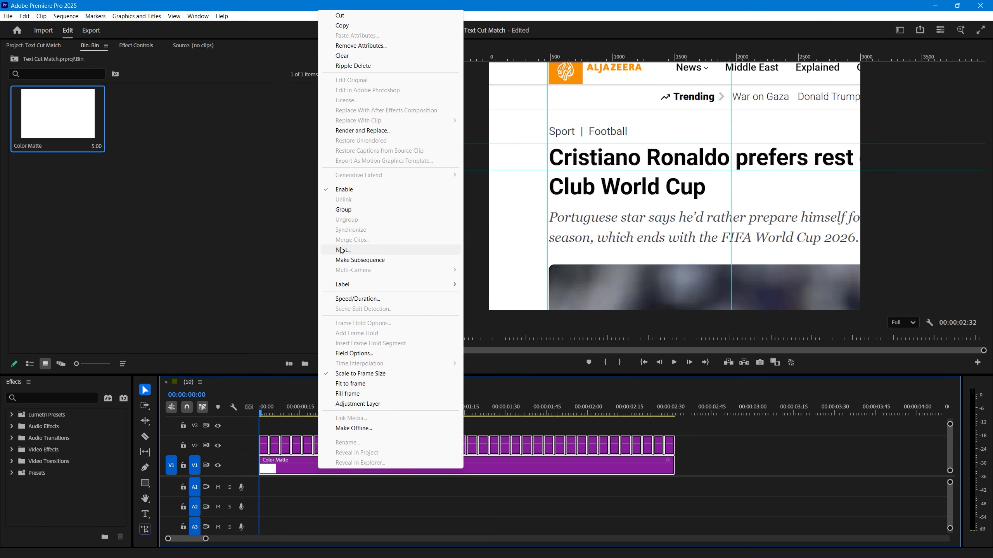
pyautogui.click(343, 249)
pyautogui.click(572, 290)
# Create an adjustment layer and place it on V2 above the nested sequence, trimmed to the same length
pyautogui.click(320, 364)
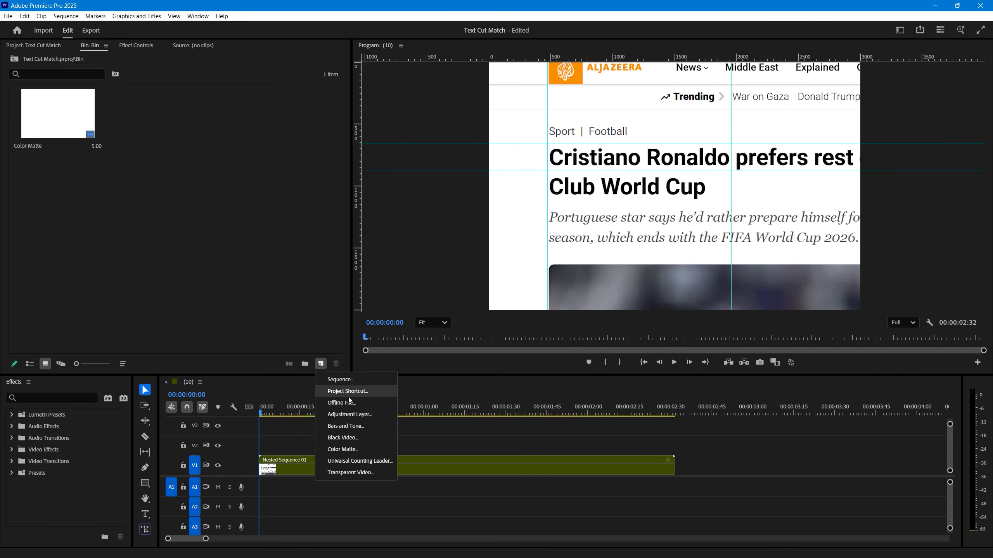
pyautogui.click(334, 415)
pyautogui.click(528, 329)
pyautogui.moveTo(145, 117); pyautogui.dragTo(274, 446)
pyautogui.moveTo(709, 440); pyautogui.dragTo(674, 440)
# Draw a closed pen mask around "Cristiano Ronaldo" in the adjustment layer's Opacity settings
pyautogui.click(136, 45)
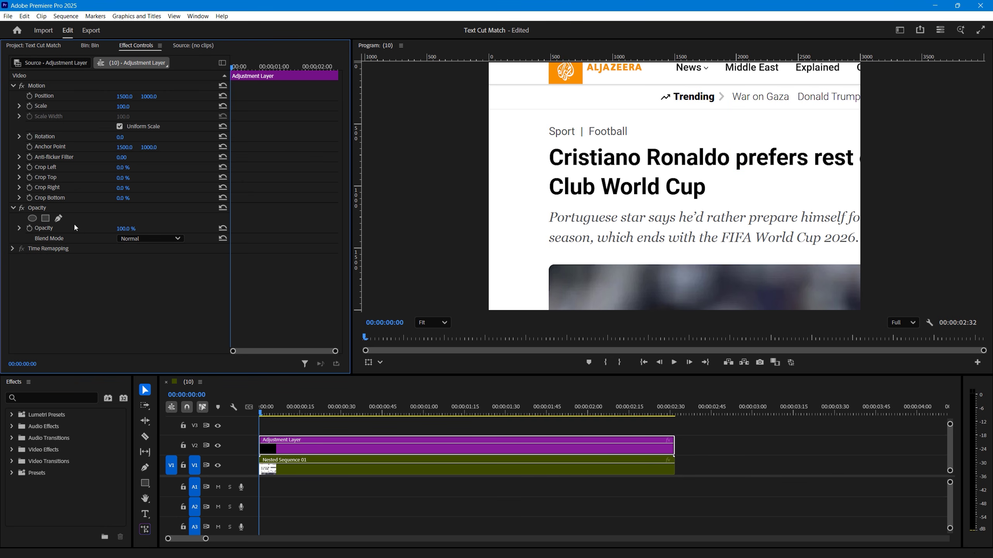
pyautogui.click(60, 220)
pyautogui.click(541, 152)
pyautogui.click(567, 145)
pyautogui.click(627, 145)
pyautogui.click(655, 144)
pyautogui.click(704, 144)
pyautogui.click(718, 144)
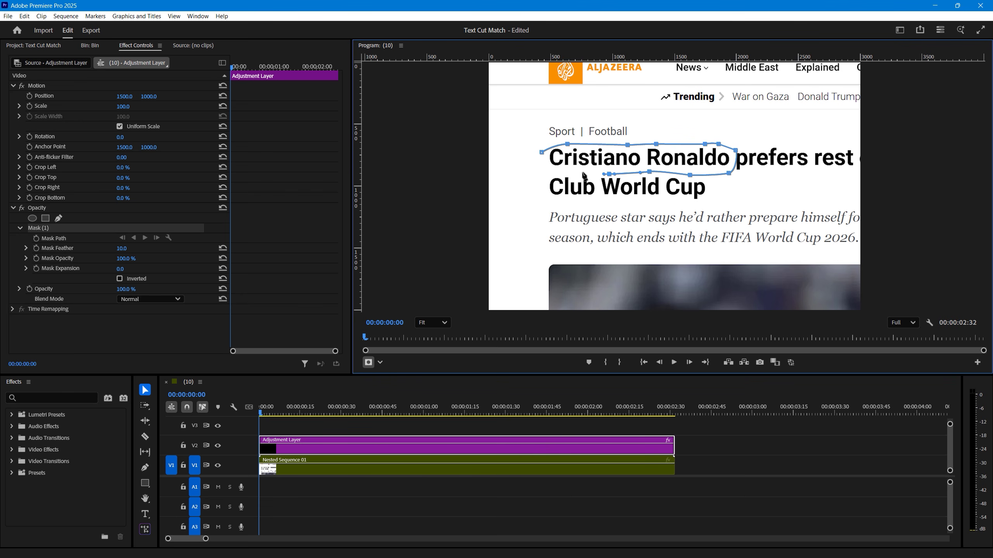
# Invert the adjustment layer's mask and set its feather to 260
pyautogui.click(119, 279)
pyautogui.click(124, 249)
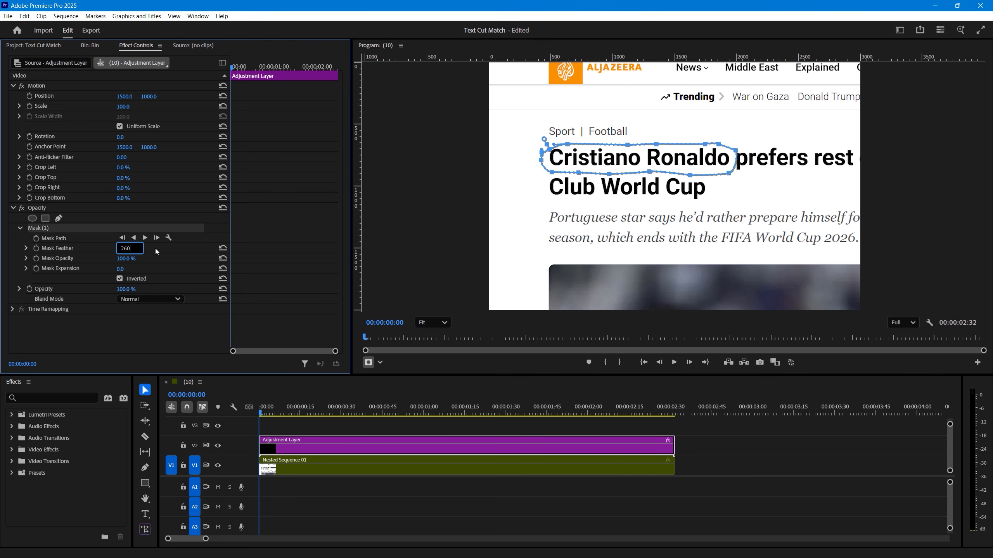
pyautogui.press('Return')
# Apply Gaussian Blur to the adjustment layer with Blurriness 25 and Repeat Edge Pixels turned off
pyautogui.click(47, 398)
pyautogui.write('Gaussian blur')
pyautogui.moveTo(59, 475); pyautogui.dragTo(289, 448)
pyautogui.scroll(-1, 117, 234)
pyautogui.click(125, 297)
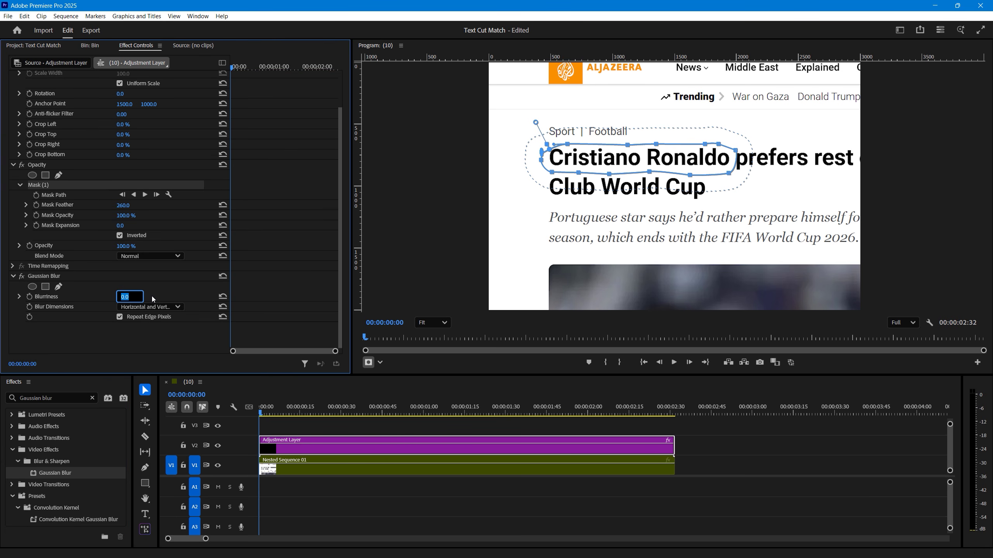
pyautogui.write('25')
pyautogui.press('Return')
pyautogui.click(120, 317)
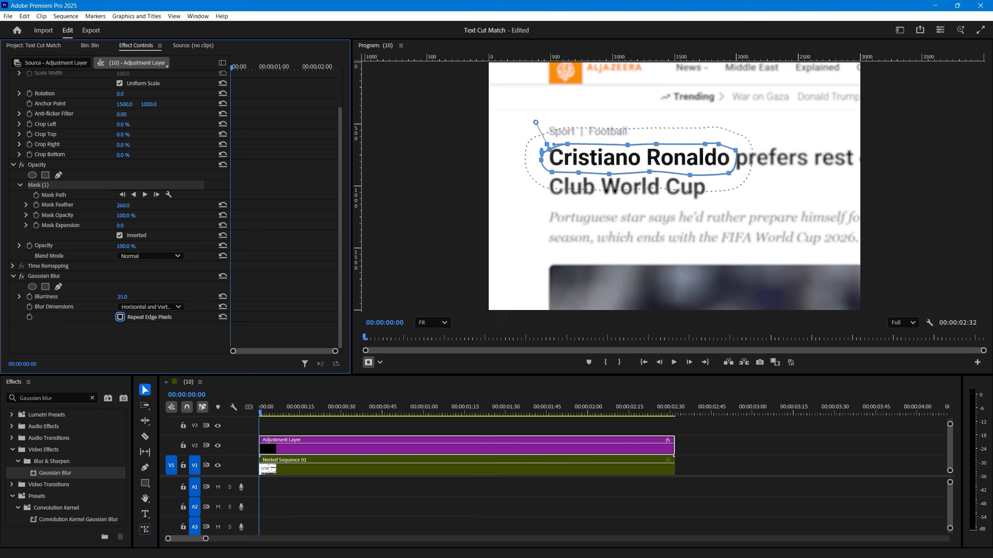
# Darken the frame edges by lowering the Lumetri Color vignette Amount on the adjustment layer
pyautogui.click(344, 451)
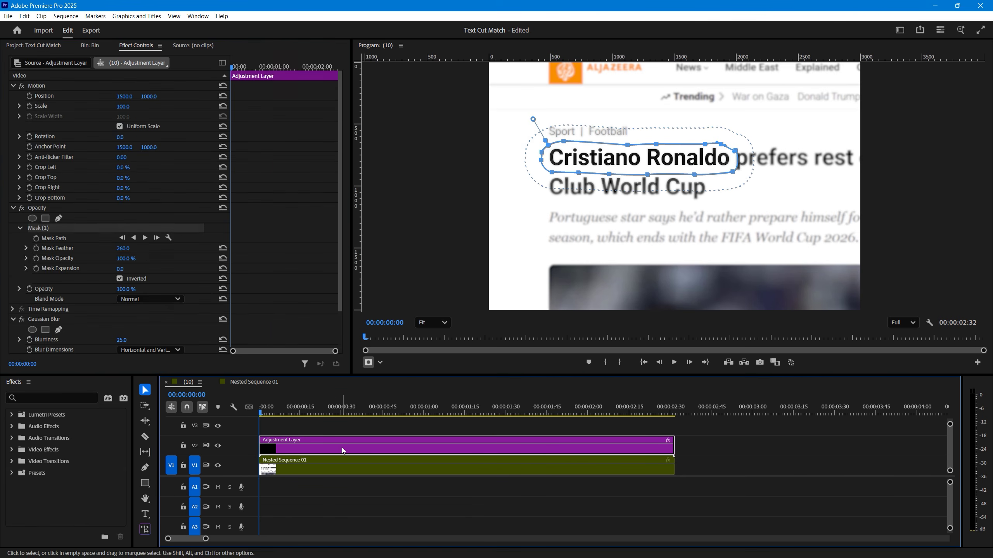
pyautogui.click(191, 16)
pyautogui.click(229, 236)
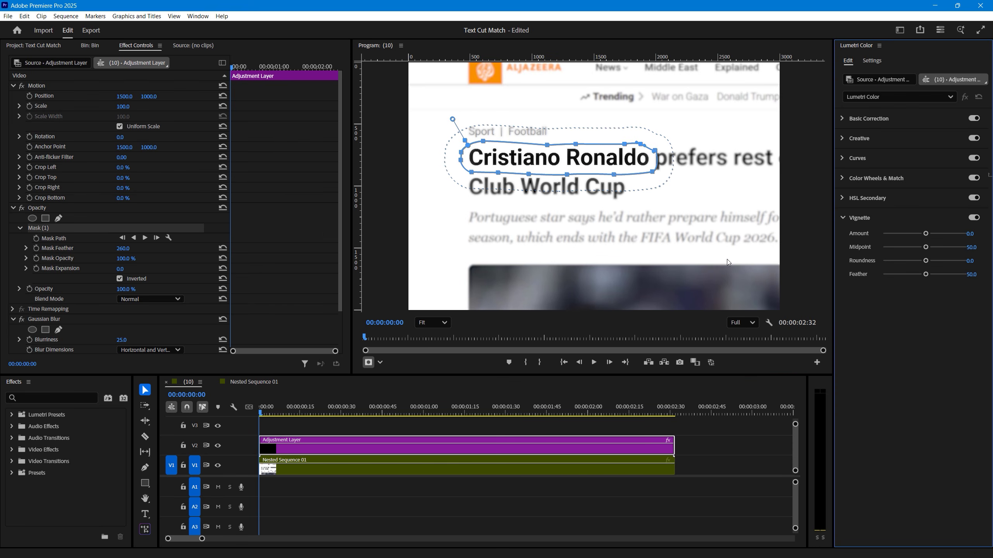
pyautogui.moveTo(926, 234); pyautogui.dragTo(899, 234)
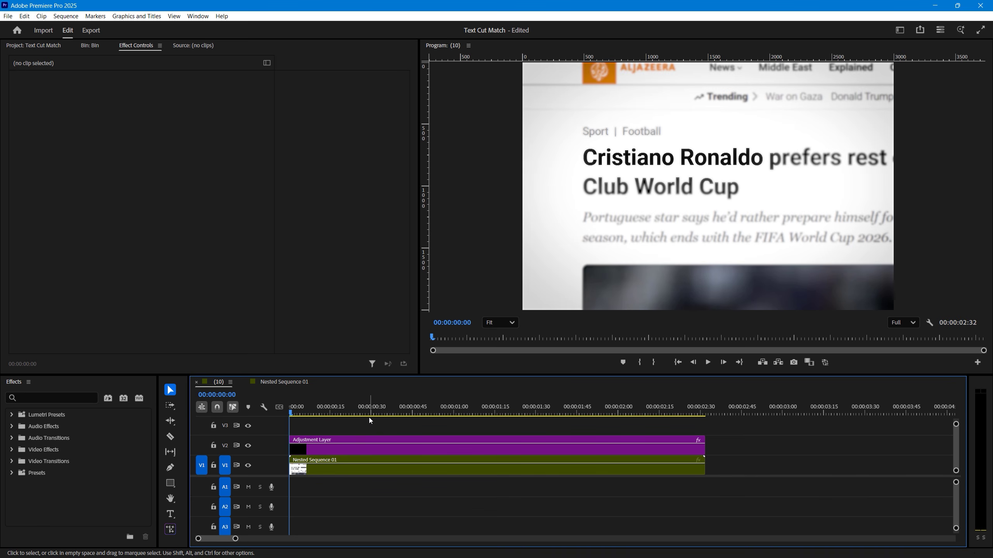
# Draw a rectangle about 1500 by 211 px over "Cristiano Ronaldo" and fill it with bright yellow
pyautogui.click(174, 484)
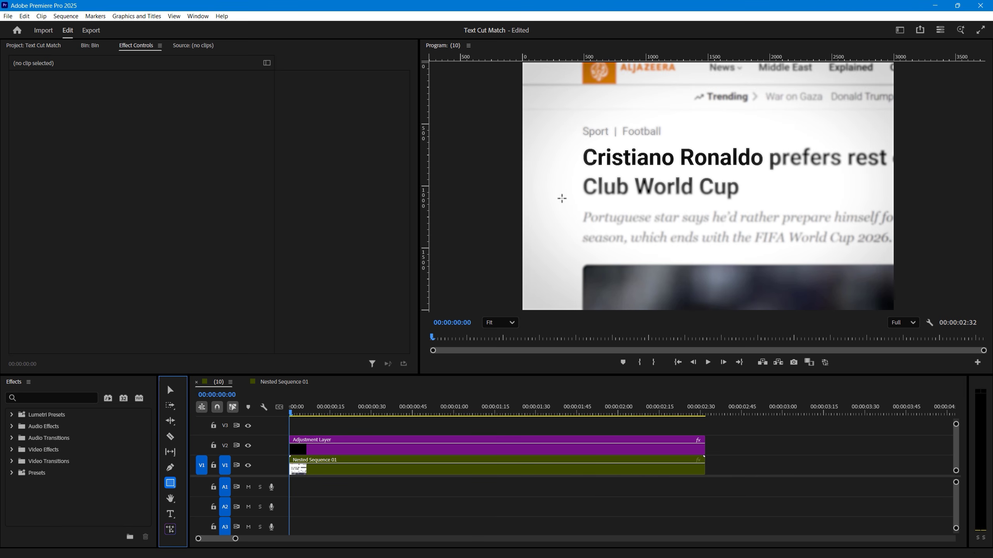
pyautogui.moveTo(580, 145)
pyautogui.mouseDown()
pyautogui.moveTo(638, 168)
pyautogui.moveTo(751, 173)
pyautogui.mouseUp()
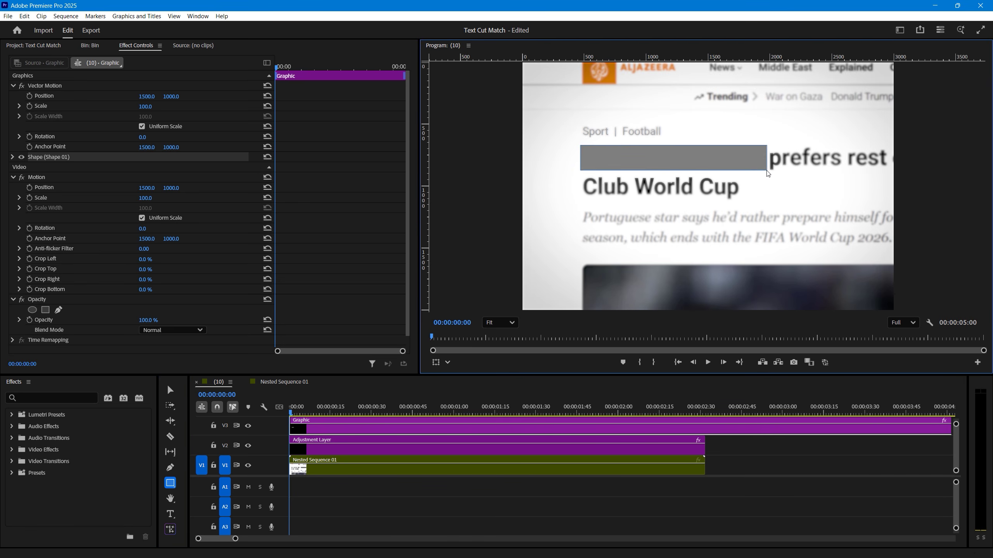
pyautogui.click(870, 160)
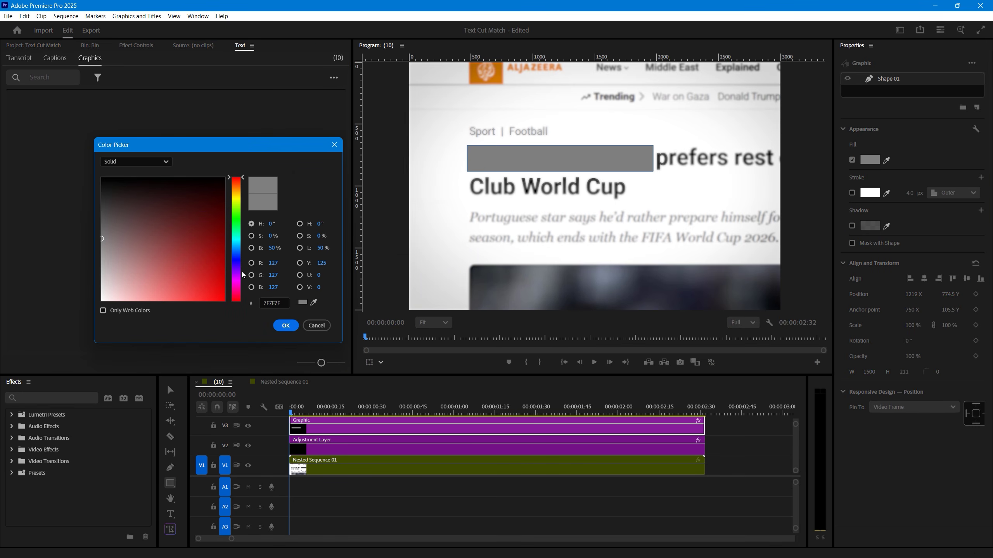
pyautogui.moveTo(242, 275); pyautogui.dragTo(242, 199)
pyautogui.click(223, 300)
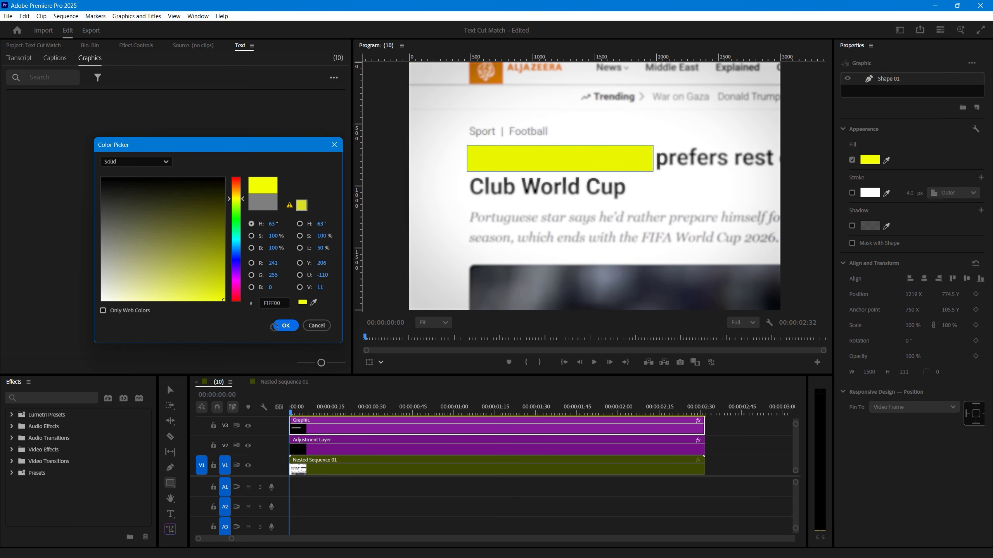
pyautogui.click(245, 202)
pyautogui.click(288, 327)
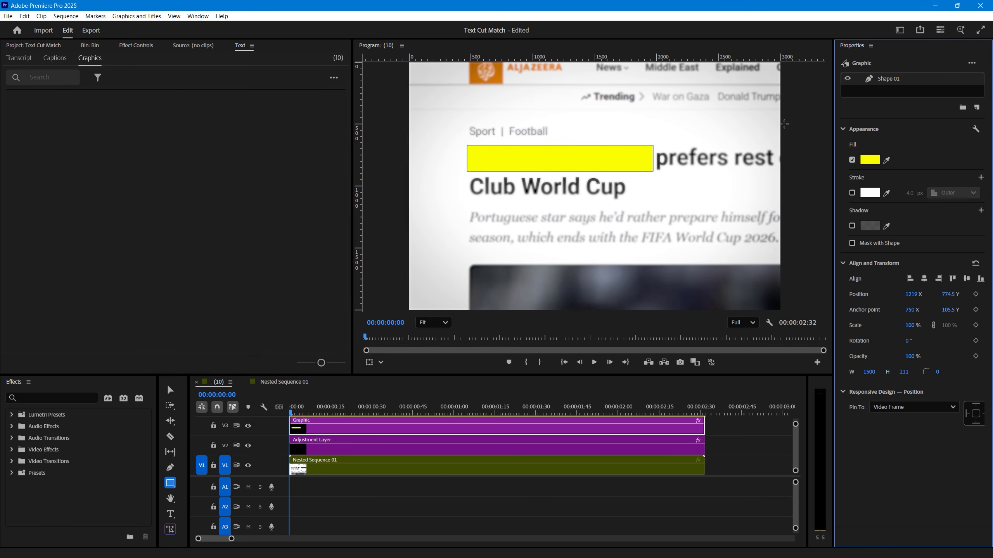
# Change the yellow graphic's blend mode so the headline text shows through, and scrub the sequence to check the highlight
pyautogui.click(136, 45)
pyautogui.scroll(-1, 291, 277)
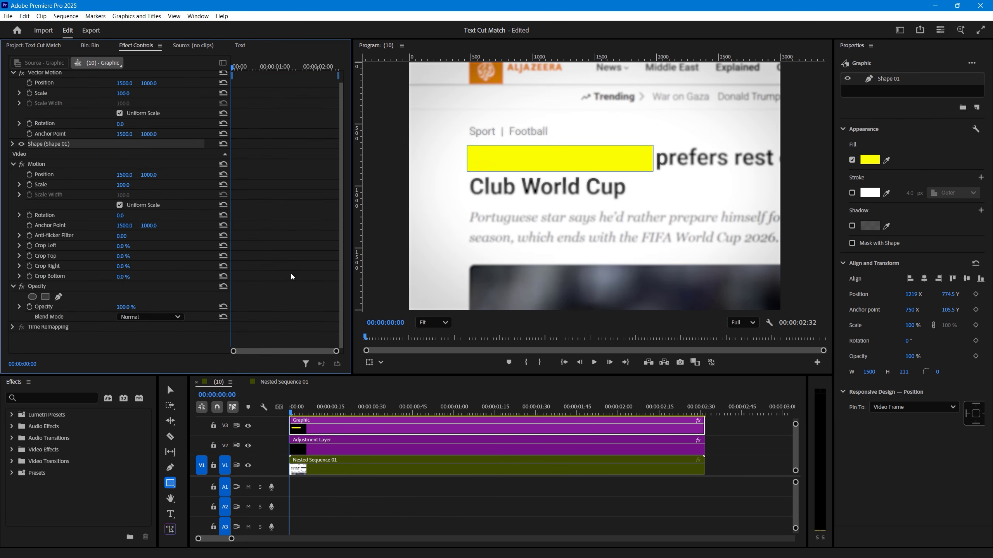
pyautogui.click(165, 317)
pyautogui.click(147, 38)
pyautogui.moveTo(291, 413); pyautogui.dragTo(599, 432)
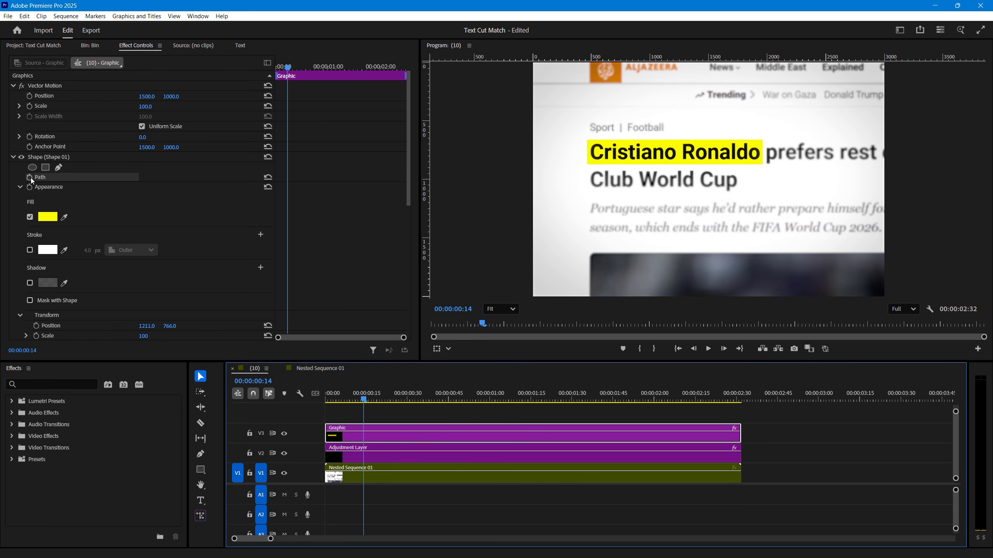
# Keyframe the rectangle's path to grow from a thin sliver before the name to full width at the clip's end, and preview it
pyautogui.click(30, 177)
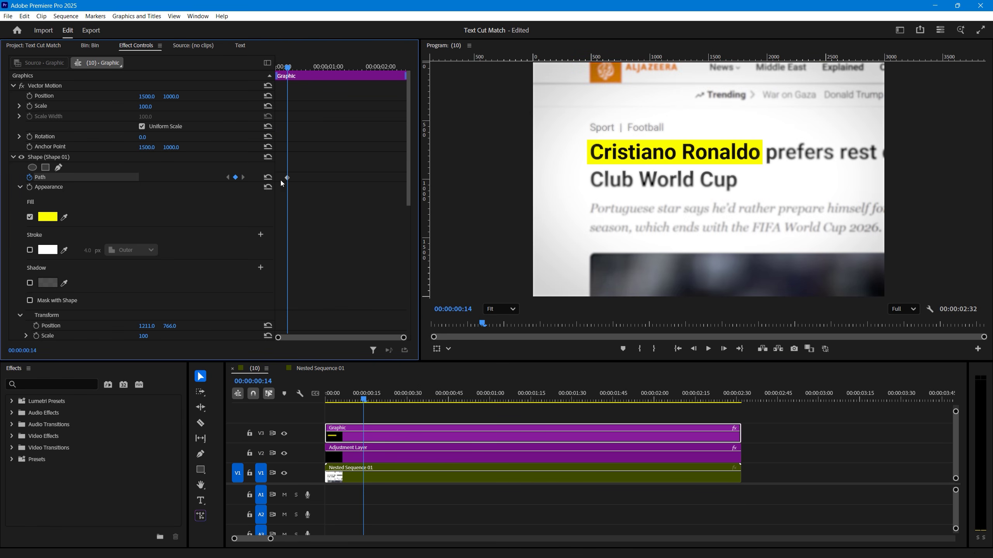
pyautogui.moveTo(333, 68); pyautogui.dragTo(289, 68)
pyautogui.click(48, 157)
pyautogui.scroll(5, 643, 129)
pyautogui.scroll(2, 710, 133)
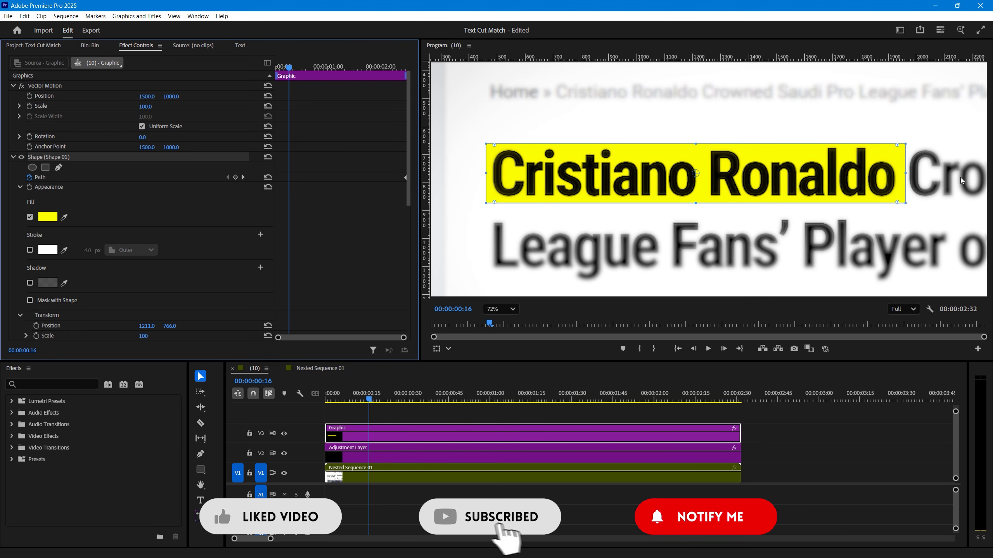
pyautogui.moveTo(905, 173); pyautogui.dragTo(489, 179)
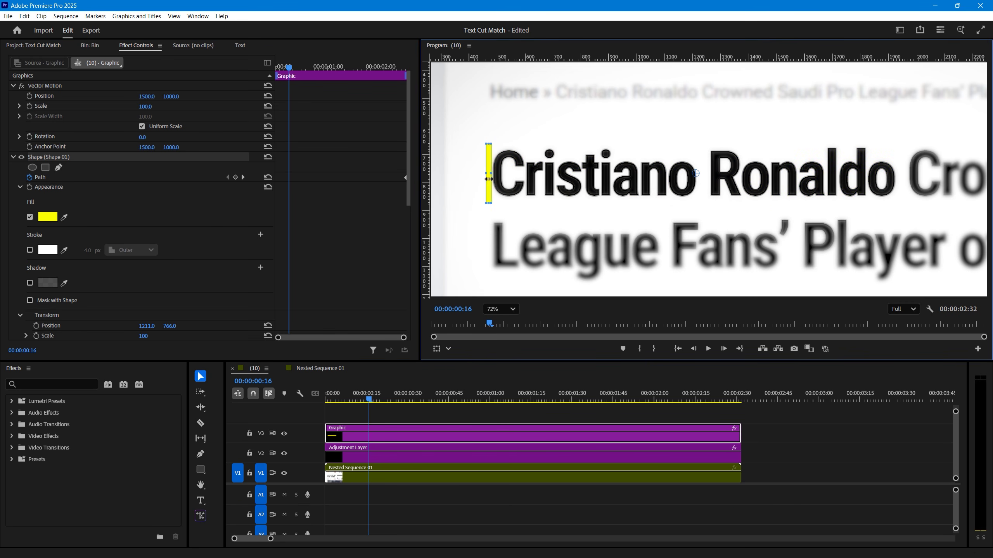
pyautogui.click(489, 413)
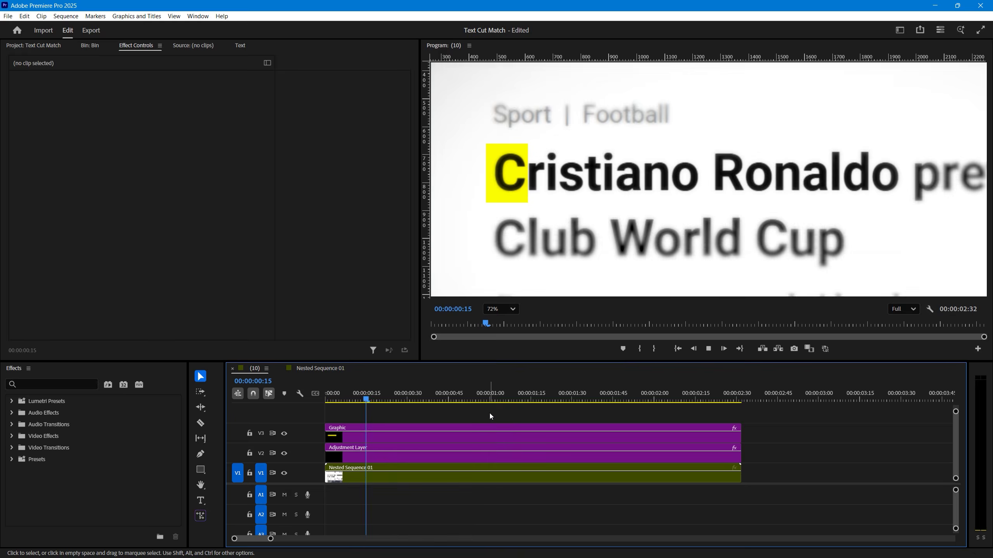
pyautogui.press('space')
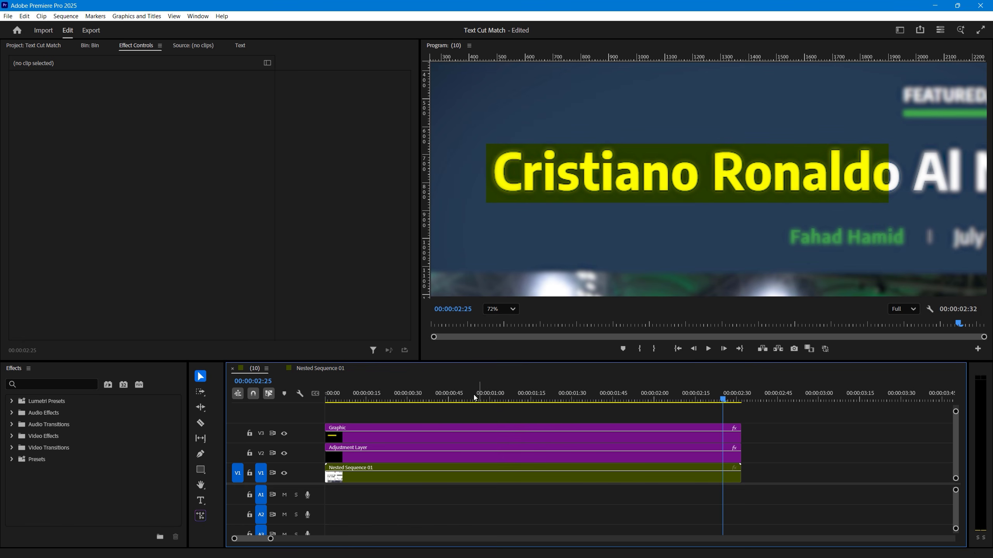
# Apply Roughen Edges to the highlight graphic with a Border of 12 and preview the result
pyautogui.click(397, 408)
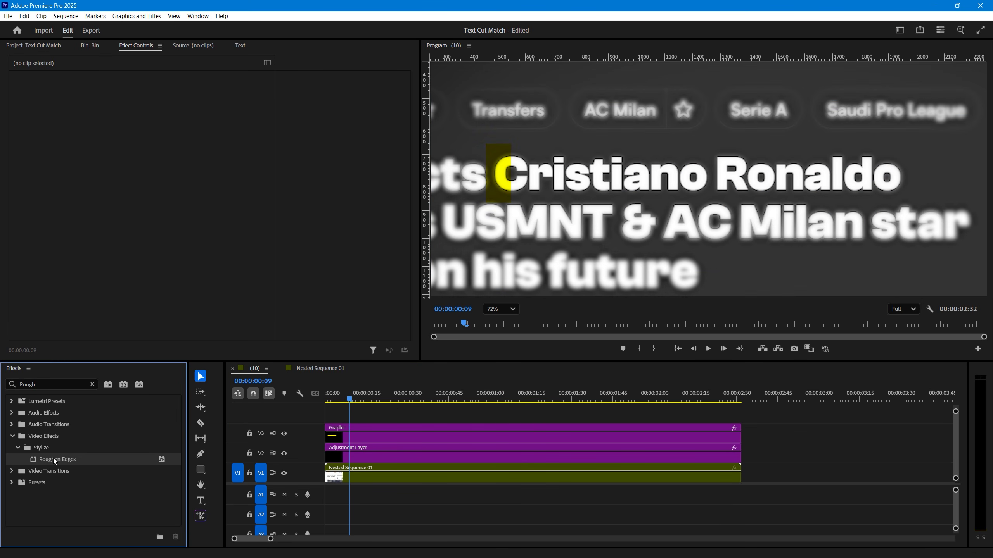
pyautogui.moveTo(317, 408); pyautogui.dragTo(372, 430)
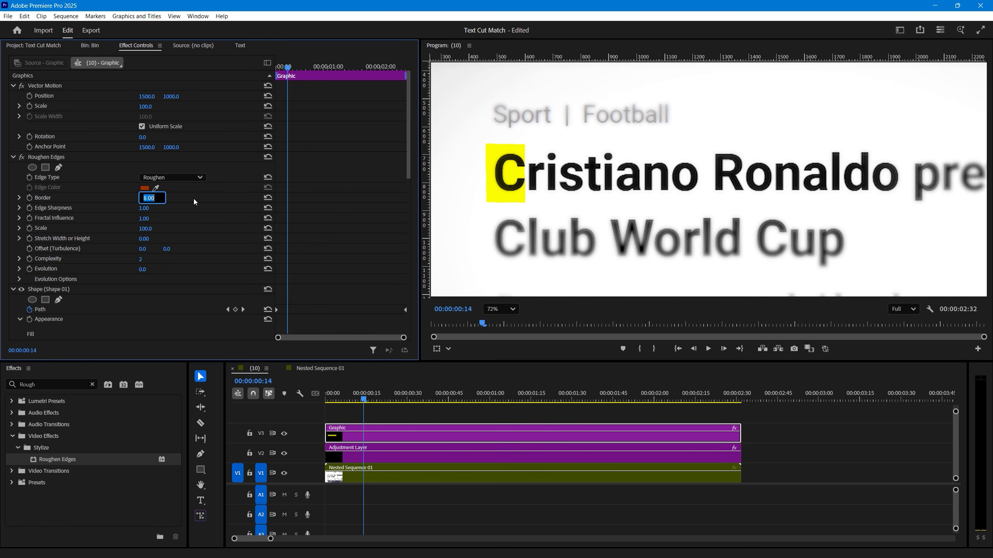
pyautogui.write('12')
pyautogui.press('Return')
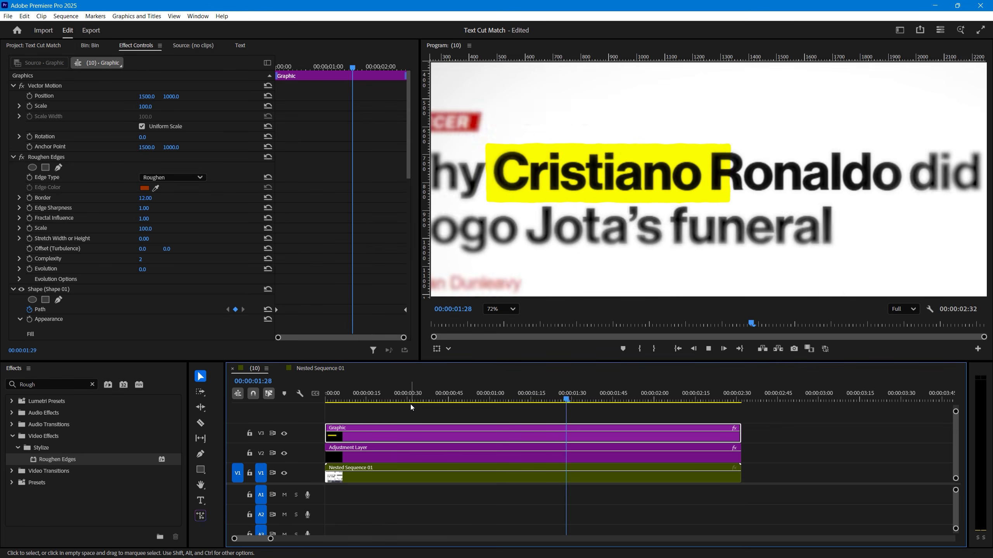
pyautogui.press('space')
# Nest the graphic, adjustment layer and nested sequence together under the default name, and fit the preview to the monitor
pyautogui.moveTo(369, 399); pyautogui.dragTo(309, 400)
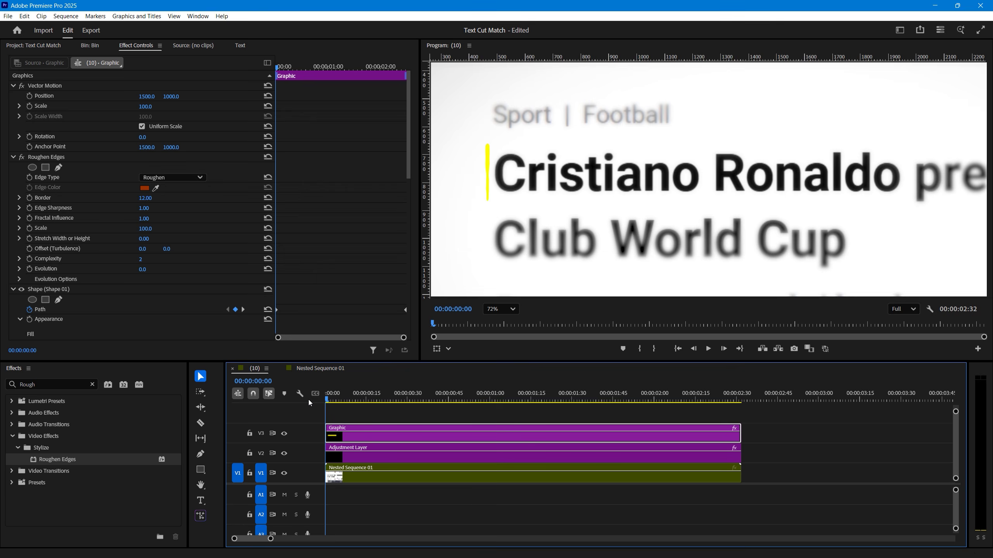
pyautogui.moveTo(390, 416); pyautogui.dragTo(434, 476)
pyautogui.rightClick(436, 476)
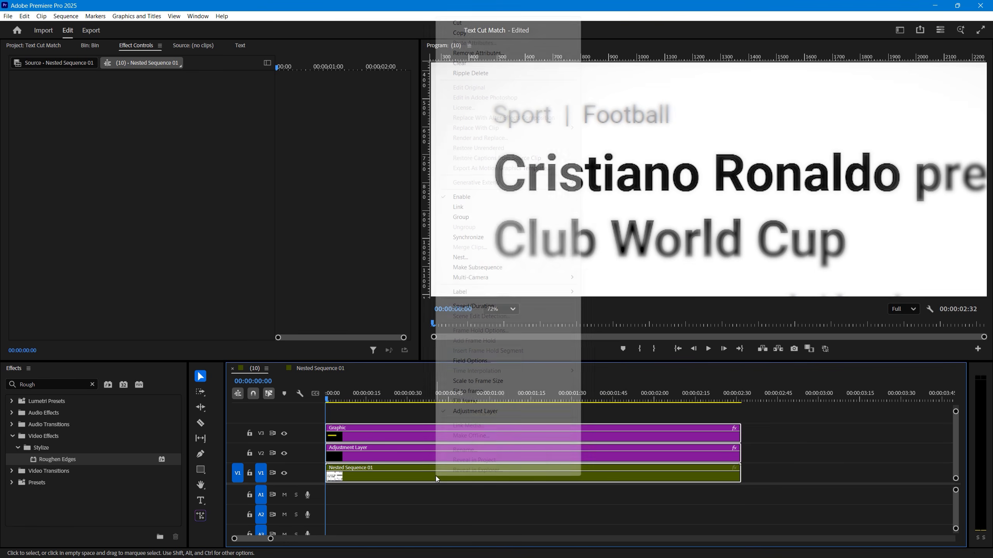
pyautogui.click(461, 257)
pyautogui.click(514, 294)
pyautogui.click(499, 311)
pyautogui.click(499, 325)
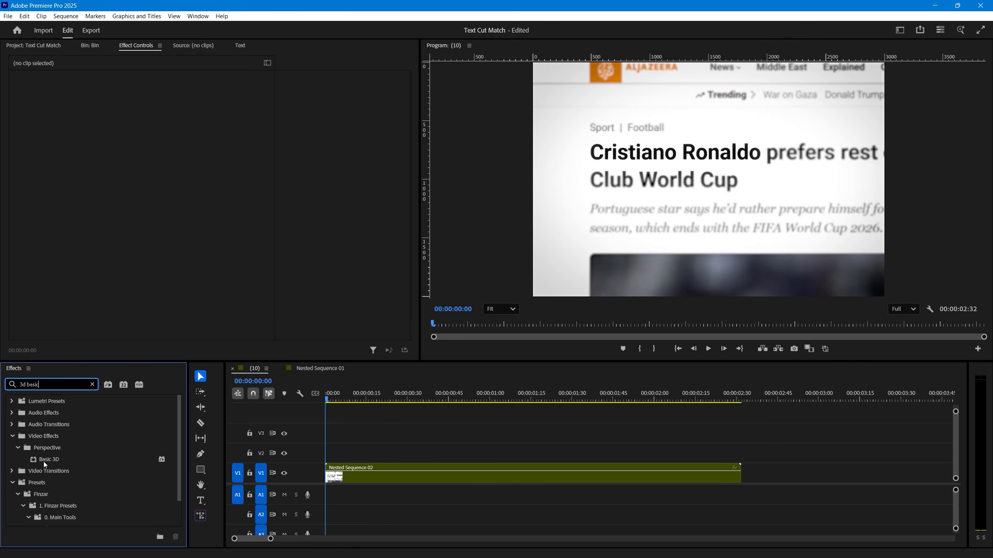
# Apply Basic 3D to the new nested sequence and keyframe Swivel at 12° and Tilt at -6° on its first frame
pyautogui.moveTo(45, 461); pyautogui.dragTo(370, 480)
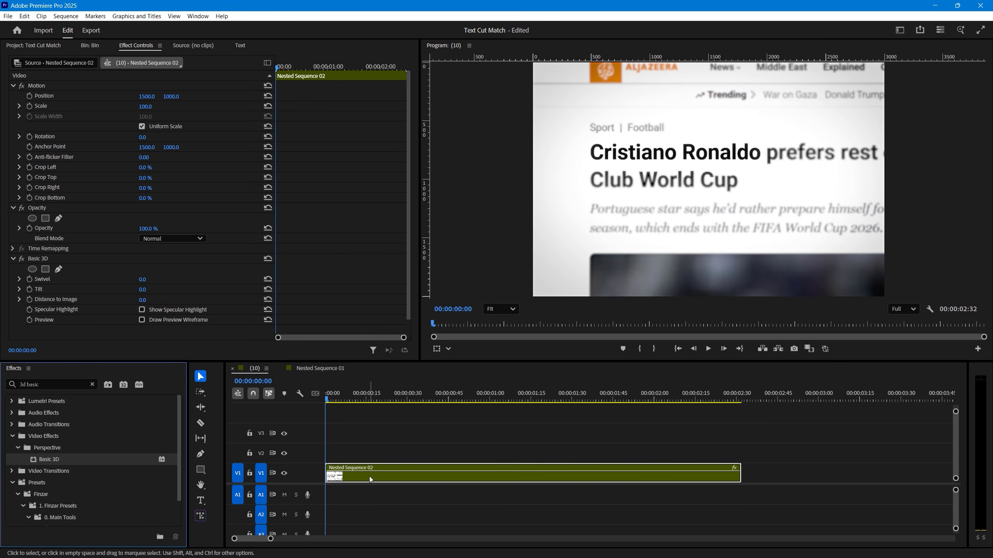
pyautogui.moveTo(282, 68); pyautogui.dragTo(265, 69)
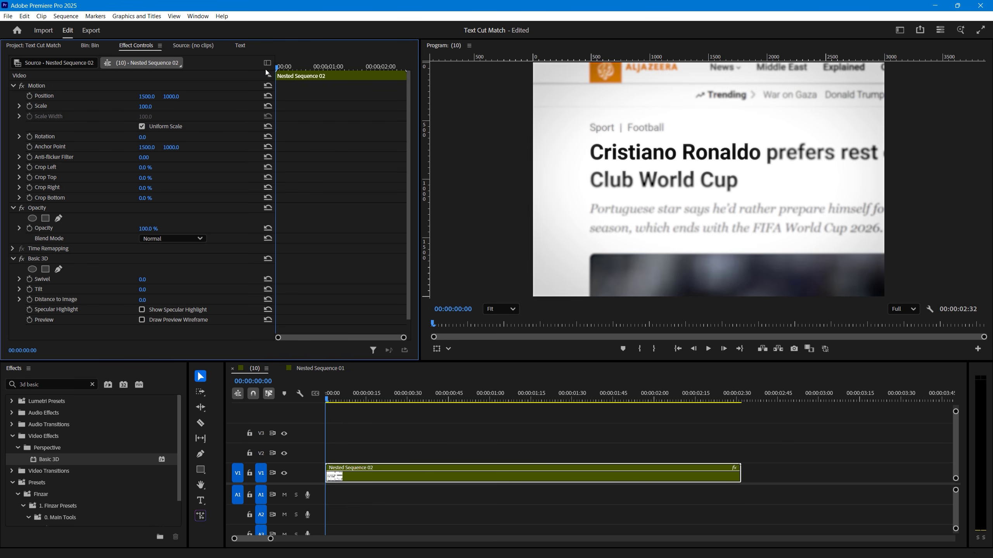
pyautogui.click(30, 279)
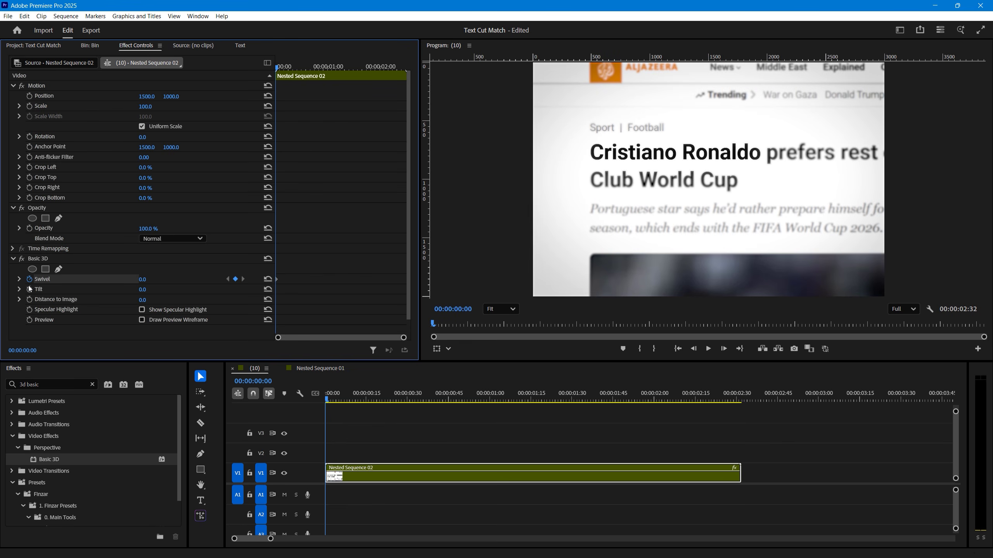
pyautogui.moveTo(145, 280); pyautogui.dragTo(142, 290)
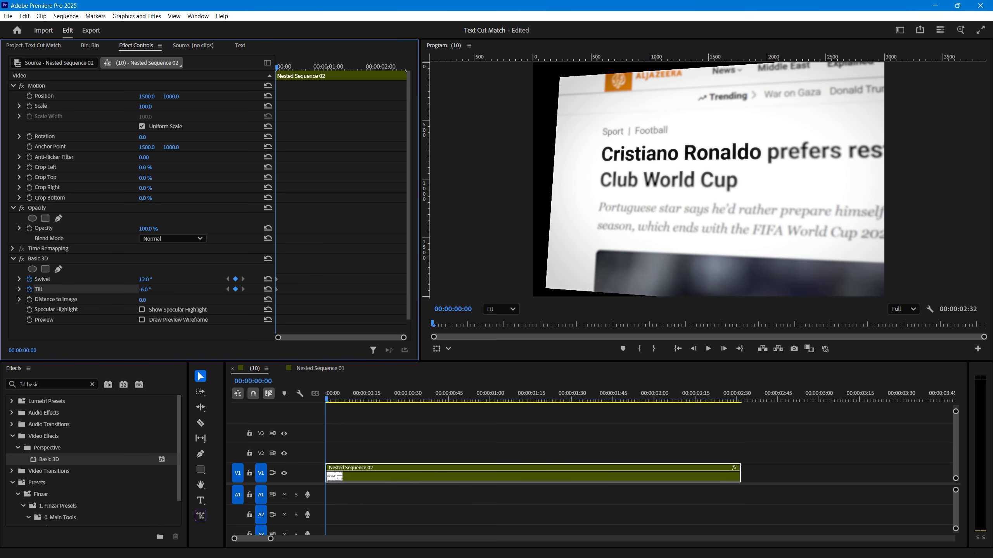
# Keyframe Position and a Scale of 126 on the first frame, and set the Tilt to -13°
pyautogui.click(29, 106)
pyautogui.moveTo(151, 107); pyautogui.dragTo(158, 106)
pyautogui.moveTo(151, 290); pyautogui.dragTo(146, 290)
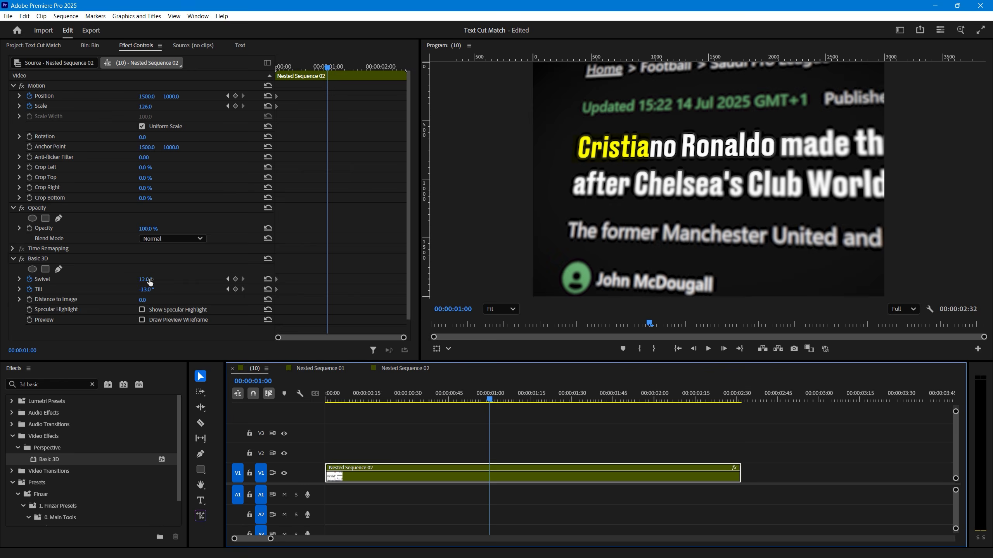
# Keyframe Swivel at -12°, horizontal Position at 1621 and a slightly changed Tilt at 00:00:01:00
pyautogui.moveTo(150, 280); pyautogui.dragTo(140, 280)
pyautogui.moveTo(146, 97); pyautogui.dragTo(194, 96)
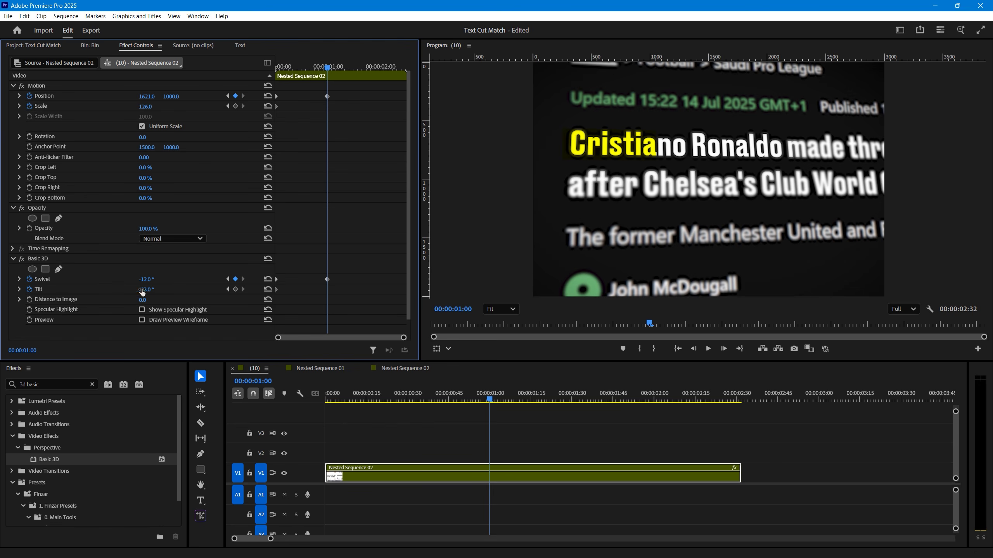
pyautogui.moveTo(142, 292)
pyautogui.mouseDown()
pyautogui.moveTo(154, 293)
pyautogui.moveTo(143, 291)
pyautogui.mouseUp()
# Move the second Swivel and Tilt keyframes to about 00:00:02:12 and play the sequence from its start
pyautogui.moveTo(339, 276); pyautogui.dragTo(321, 294)
pyautogui.moveTo(327, 290); pyautogui.dragTo(397, 294)
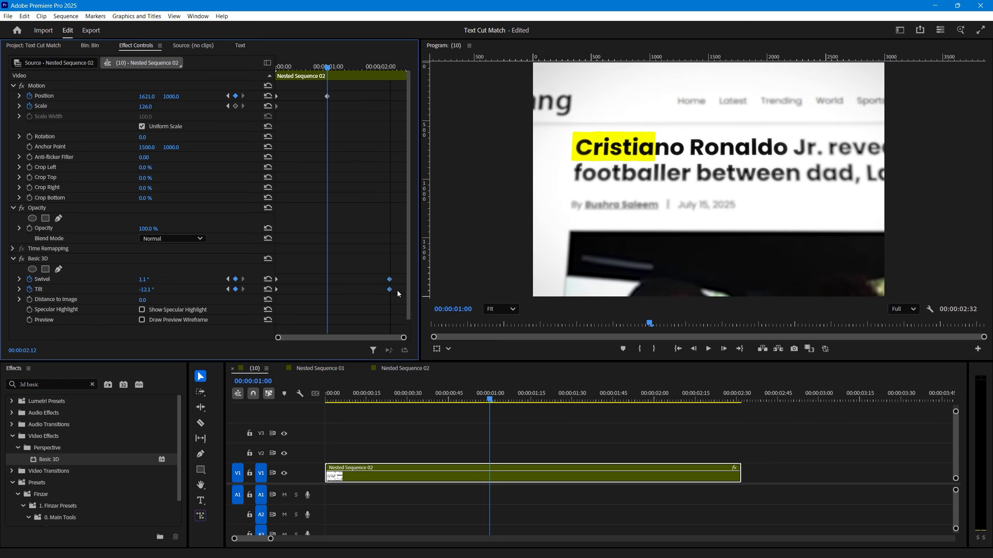
pyautogui.click(388, 421)
pyautogui.press('Home')
pyautogui.press('space')
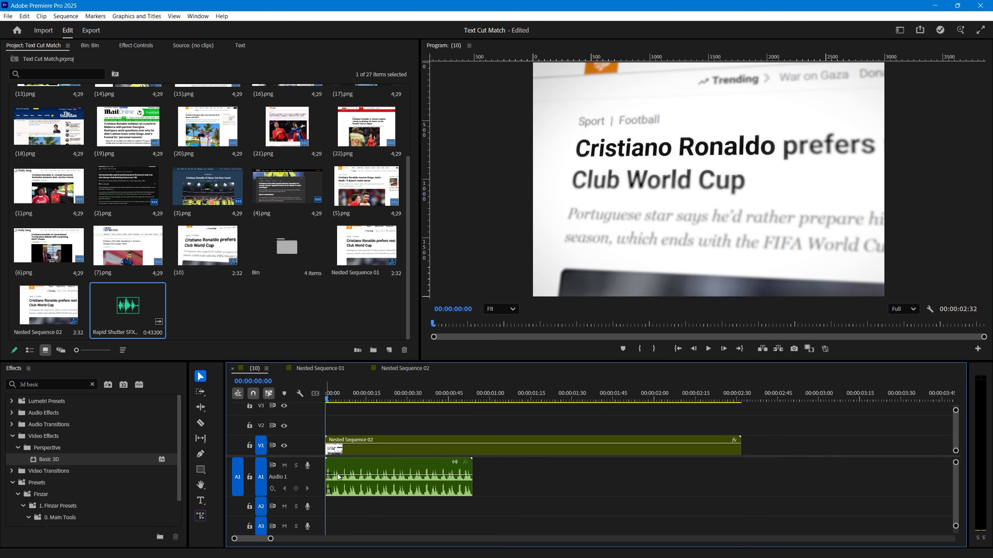
# Repeat the Rapid Shutter SFX clip end to end on A1 beneath the nested sequence and trim the last copy's end
pyautogui.scroll(2, 408, 514)
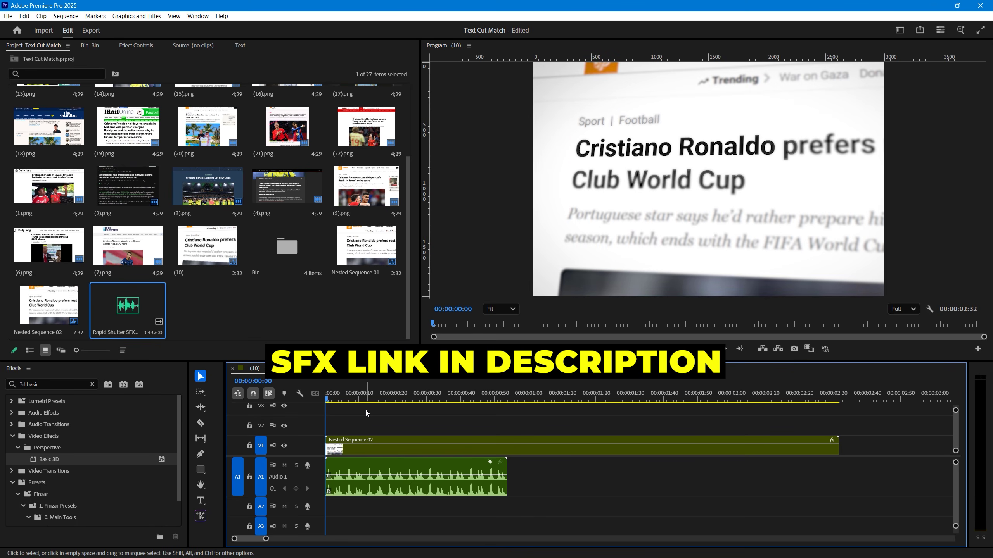
pyautogui.moveTo(379, 495); pyautogui.dragTo(710, 494)
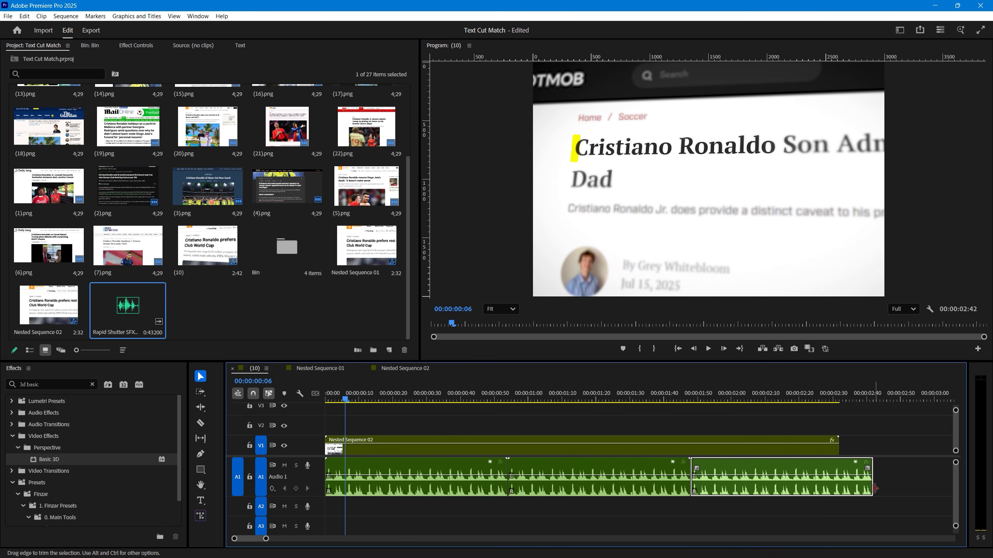
pyautogui.moveTo(876, 489)
pyautogui.mouseDown()
pyautogui.moveTo(860, 489)
pyautogui.moveTo(873, 489)
pyautogui.mouseUp()
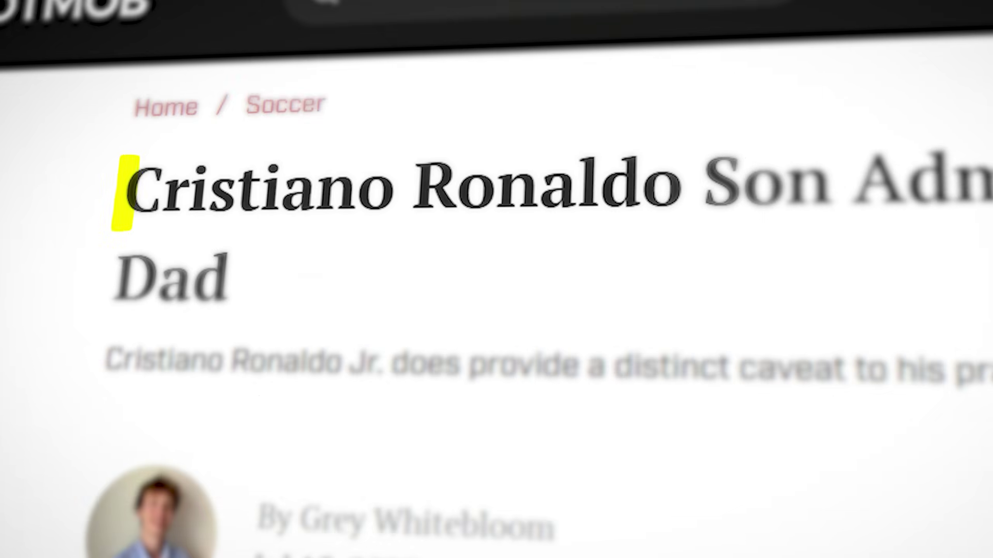